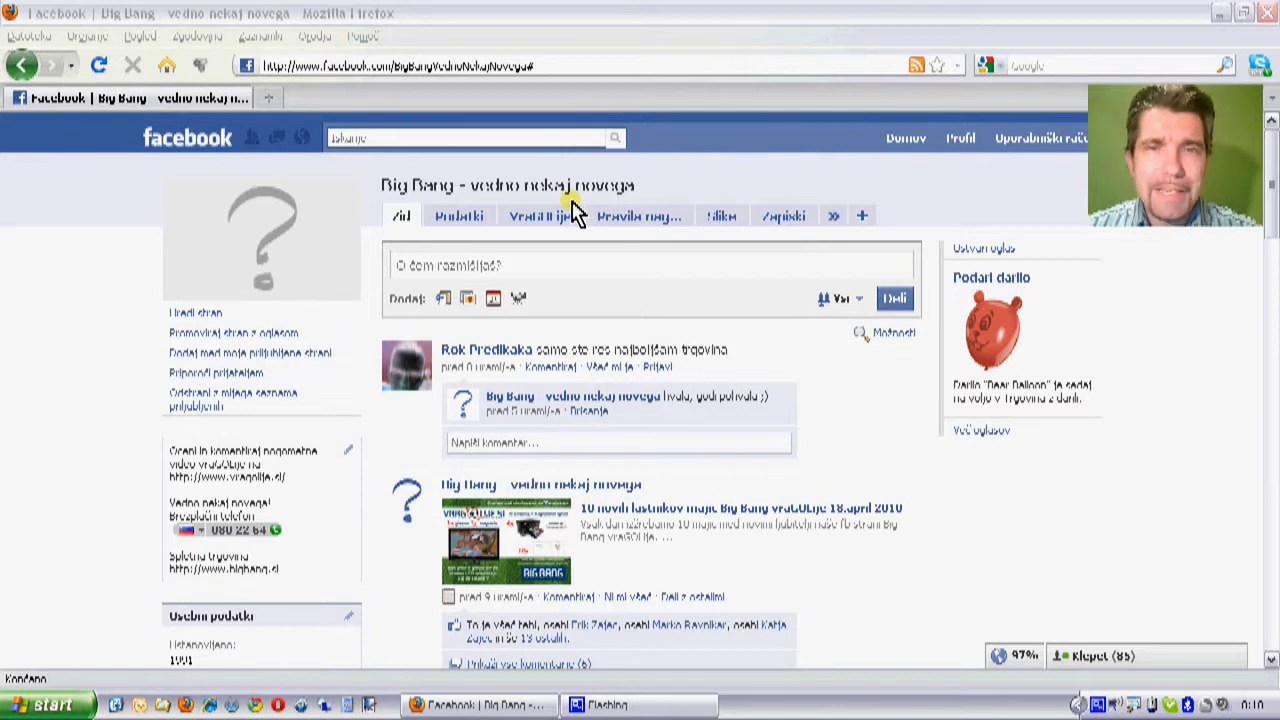
Open the album of the Big Bang page's display pictures and return to the page
mouse_move(340, 212)
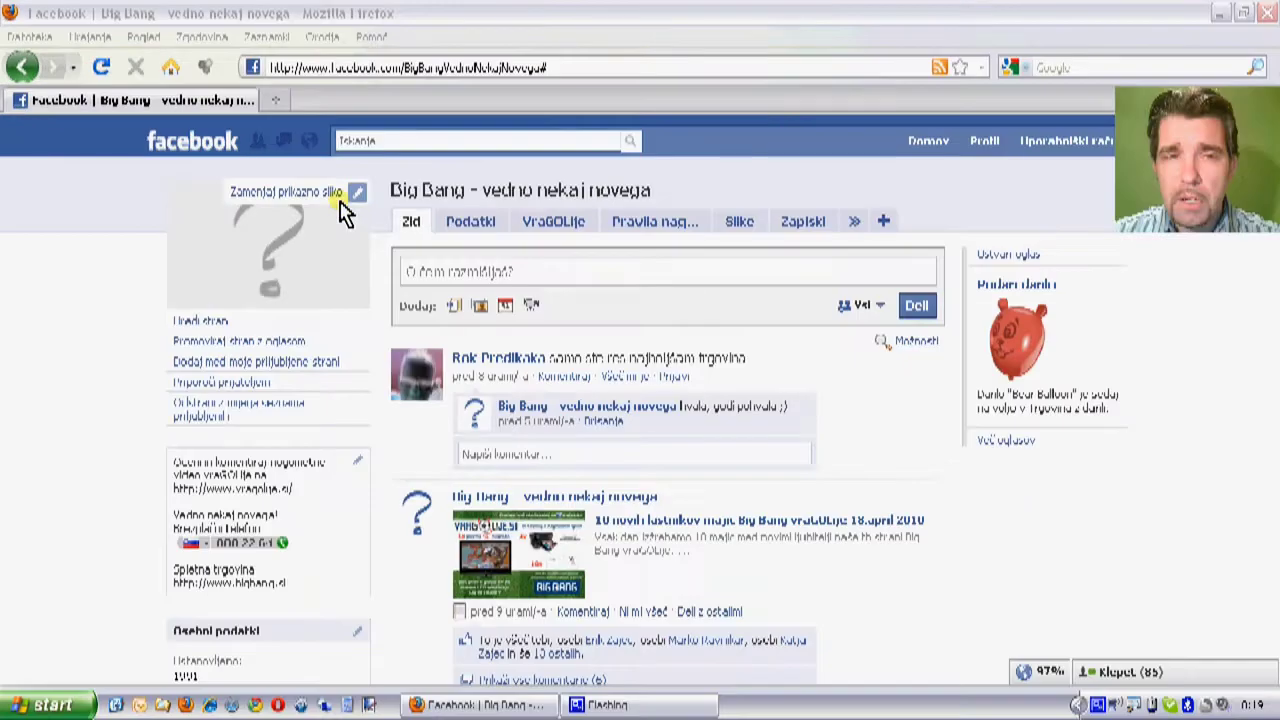
click(659, 337)
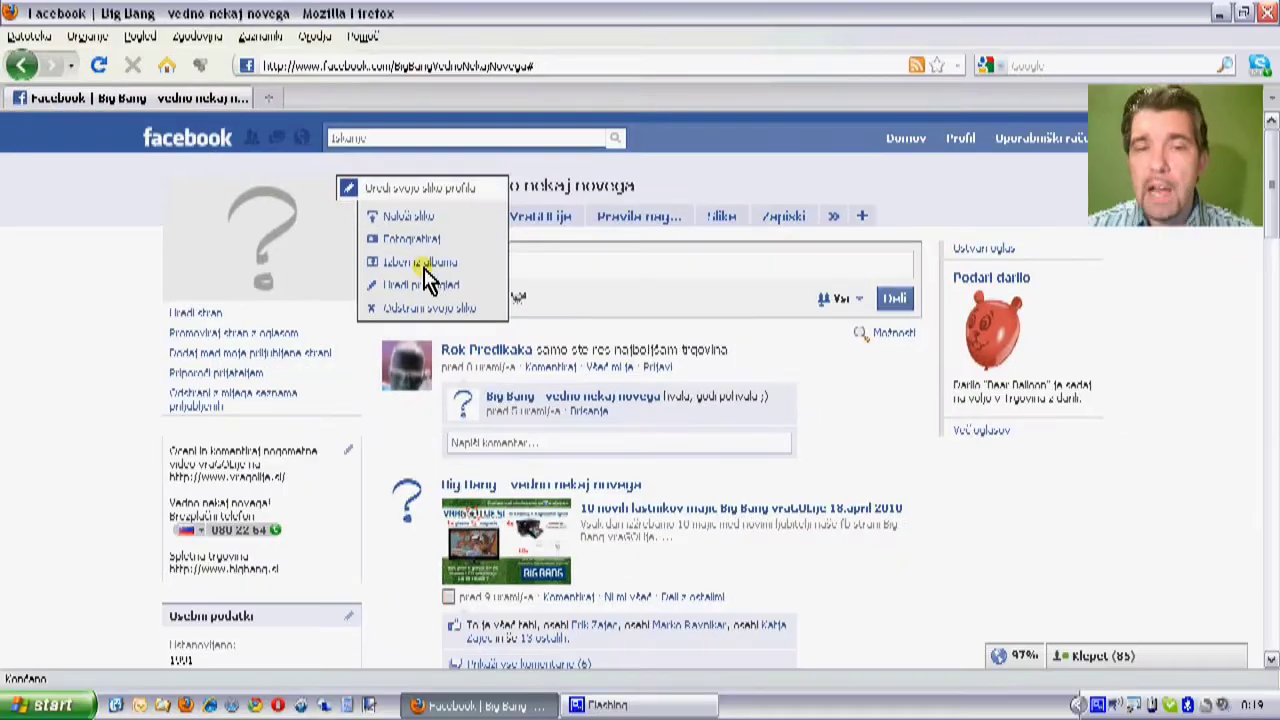
click(636, 351)
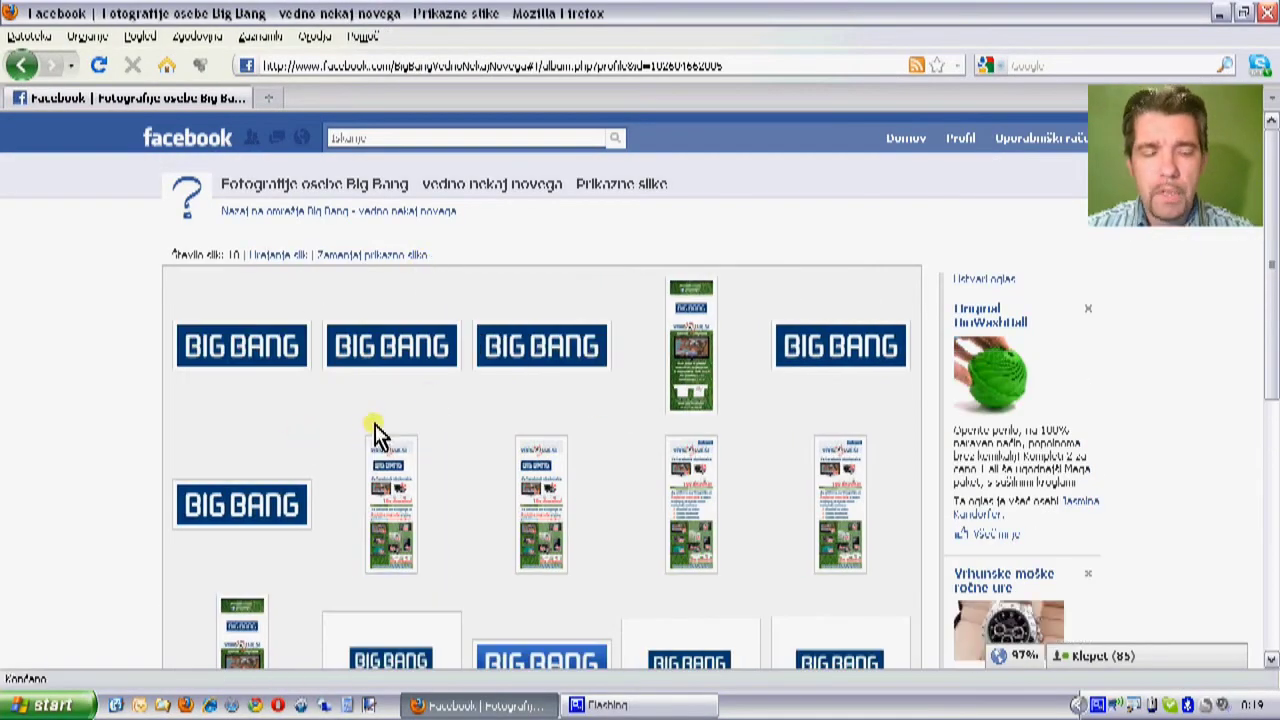
click(371, 214)
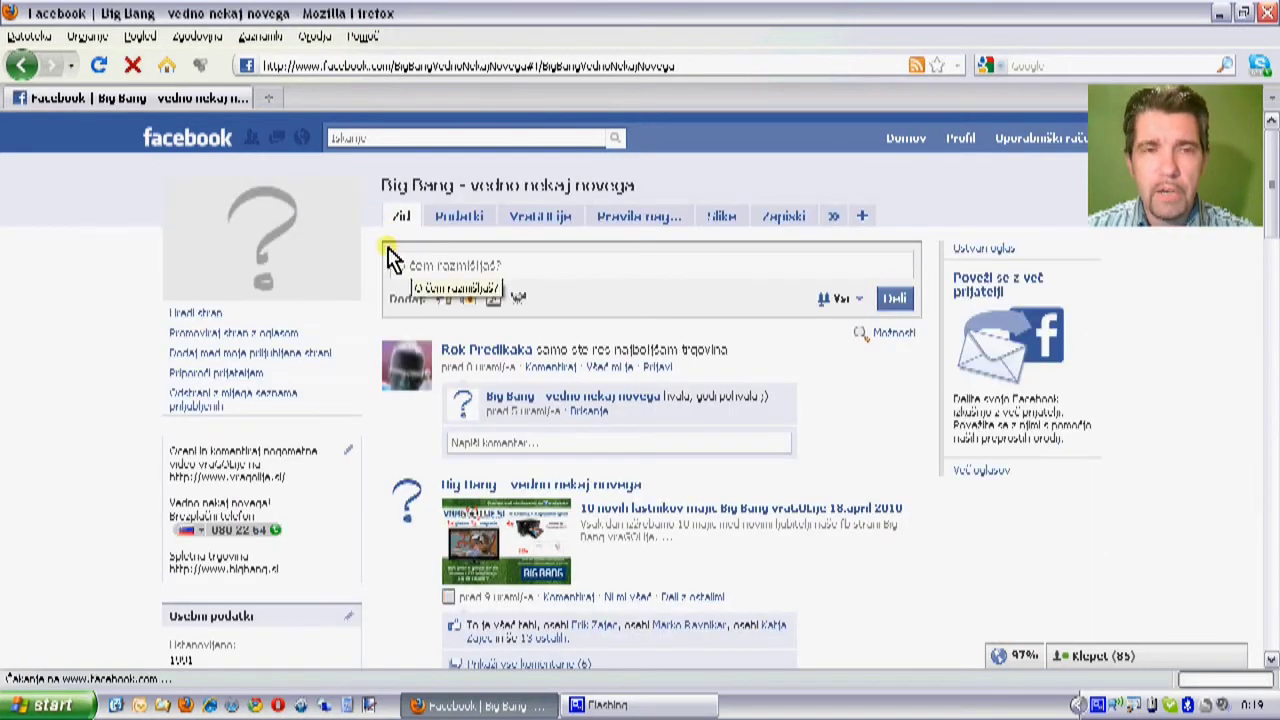
Upload logo.jpg from the big bang folder as the page's display picture
click(350, 190)
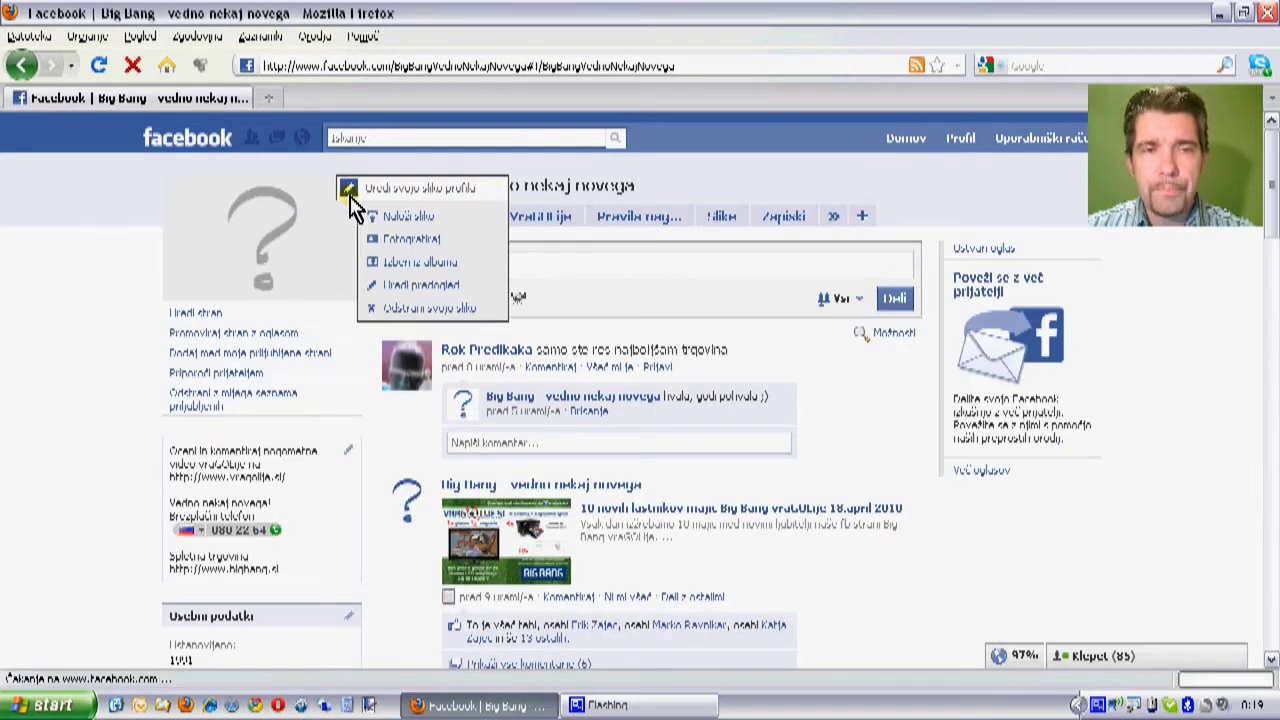
click(400, 218)
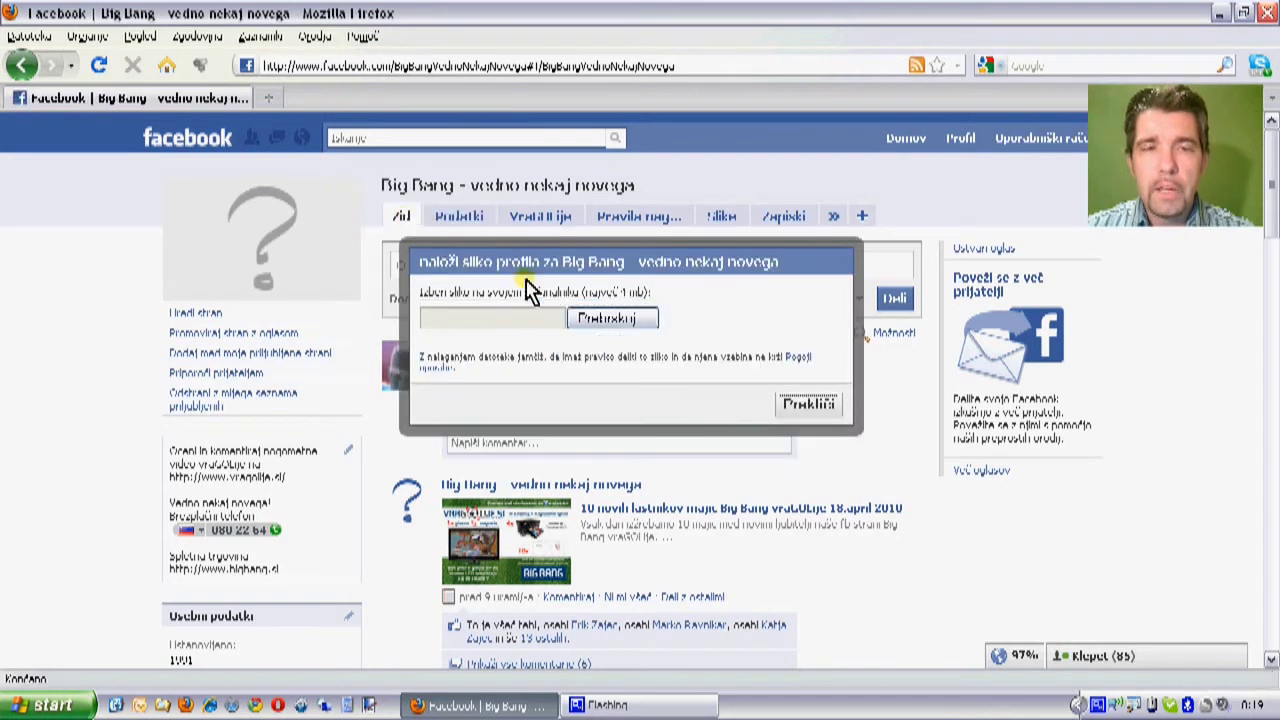
click(600, 316)
click(141, 205)
double_click(141, 205)
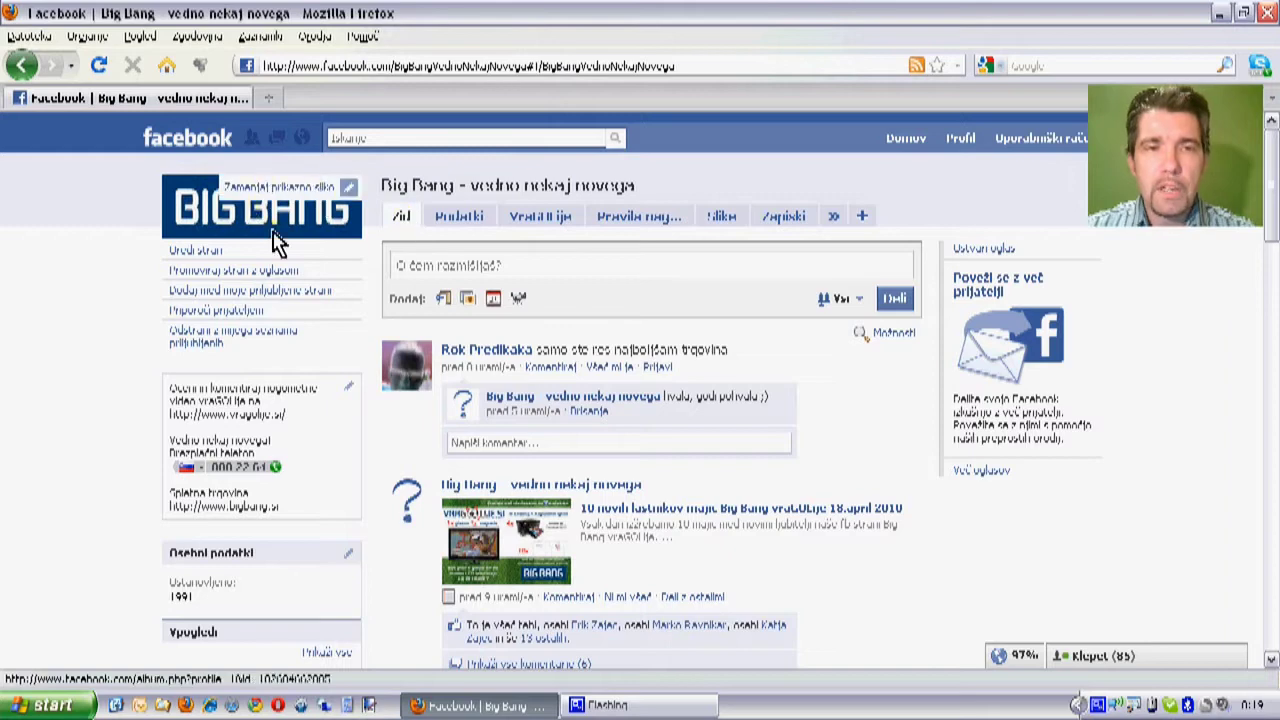
Share the status "vedno nekaj novega" on the page's wall
mouse_move(363, 226)
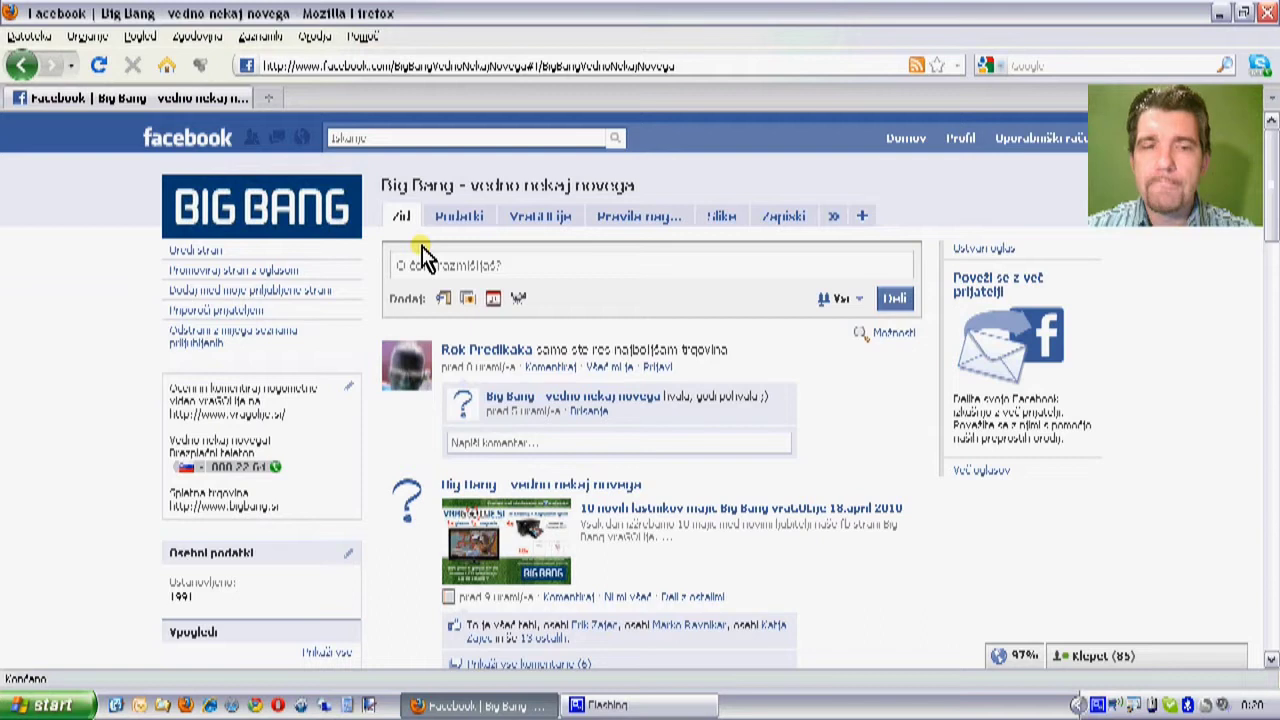
click(502, 274)
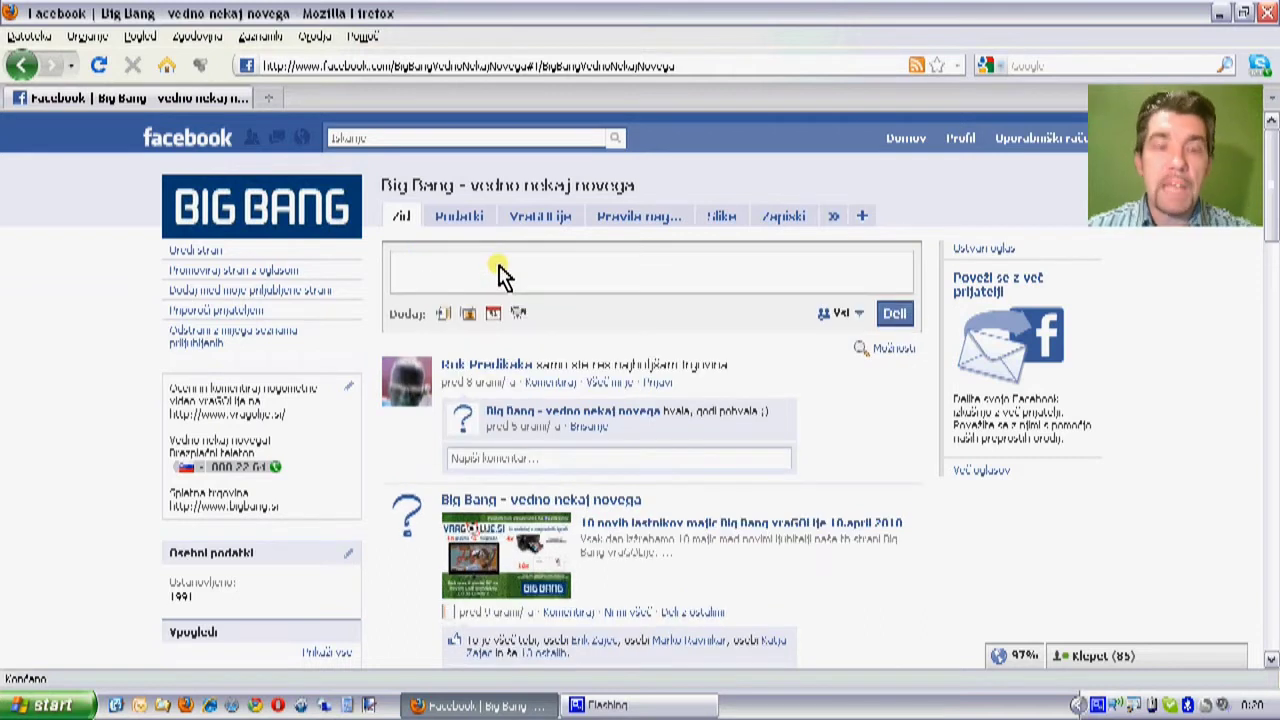
text(vedno nekaj novega)
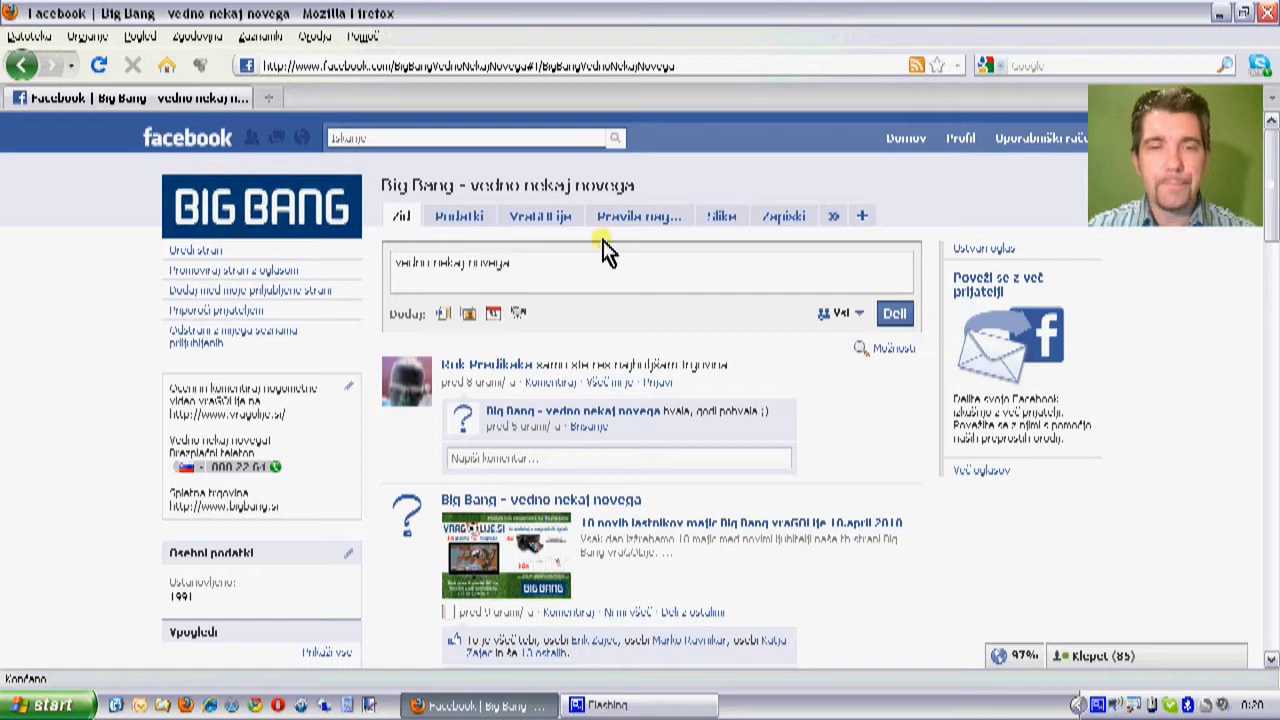
click(891, 316)
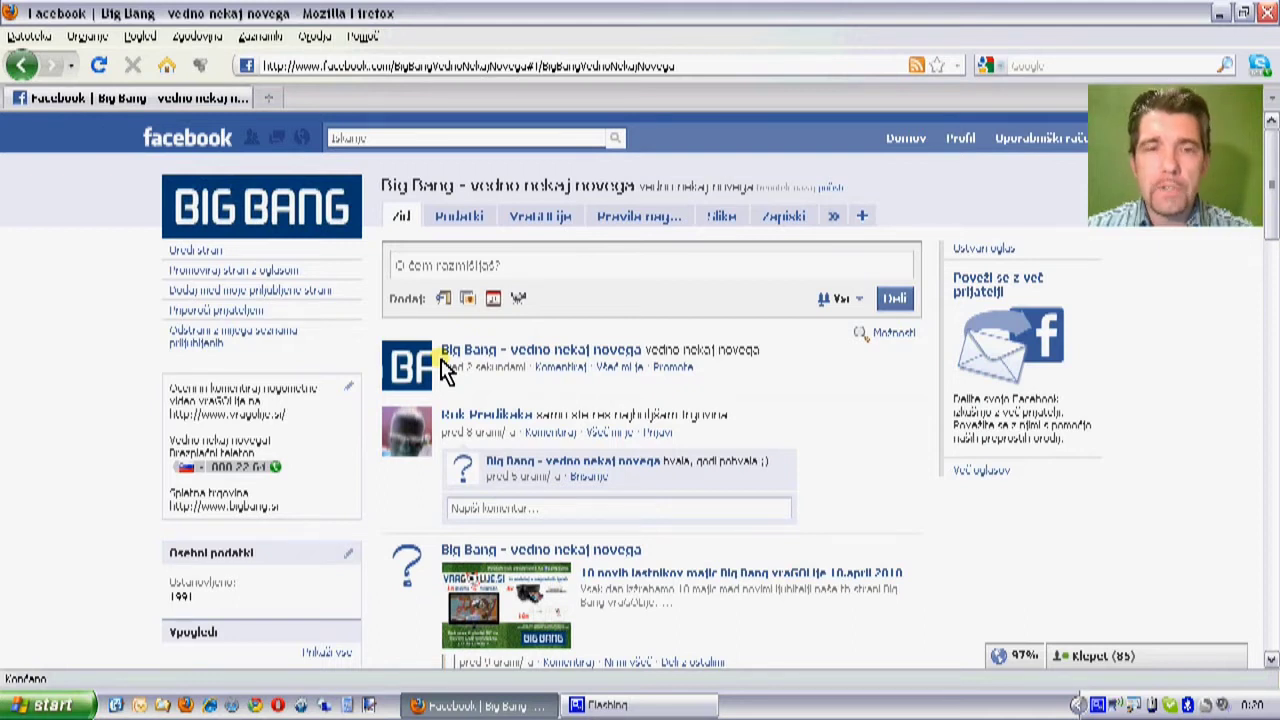
Reposition the logo's thumbnail so it frames the word BIG, save it and reload the page
click(349, 186)
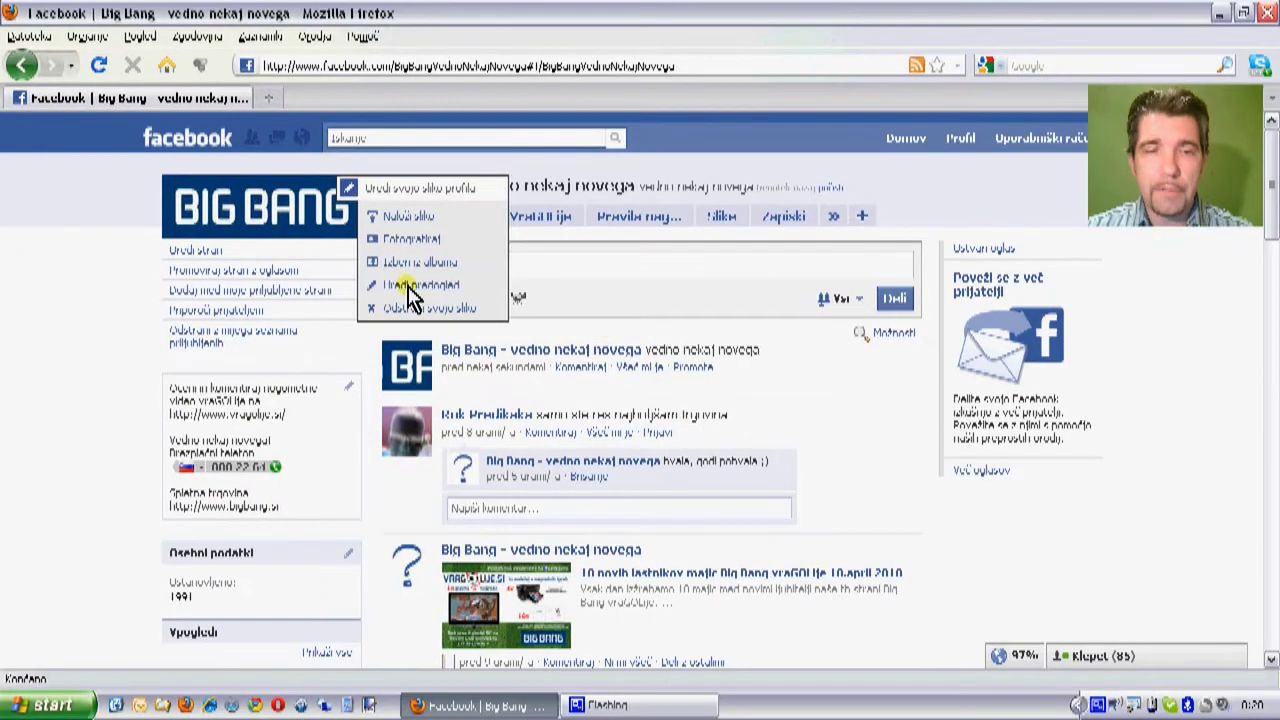
click(412, 293)
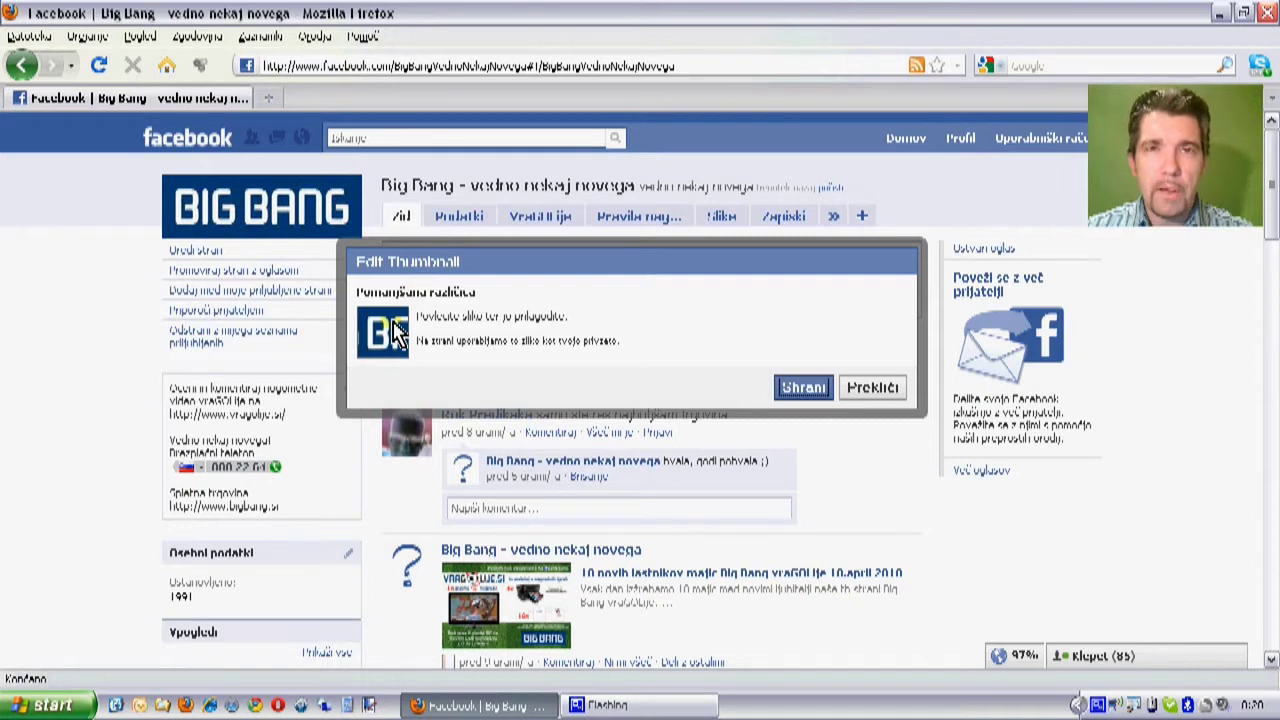
drag(403, 326, 450, 338)
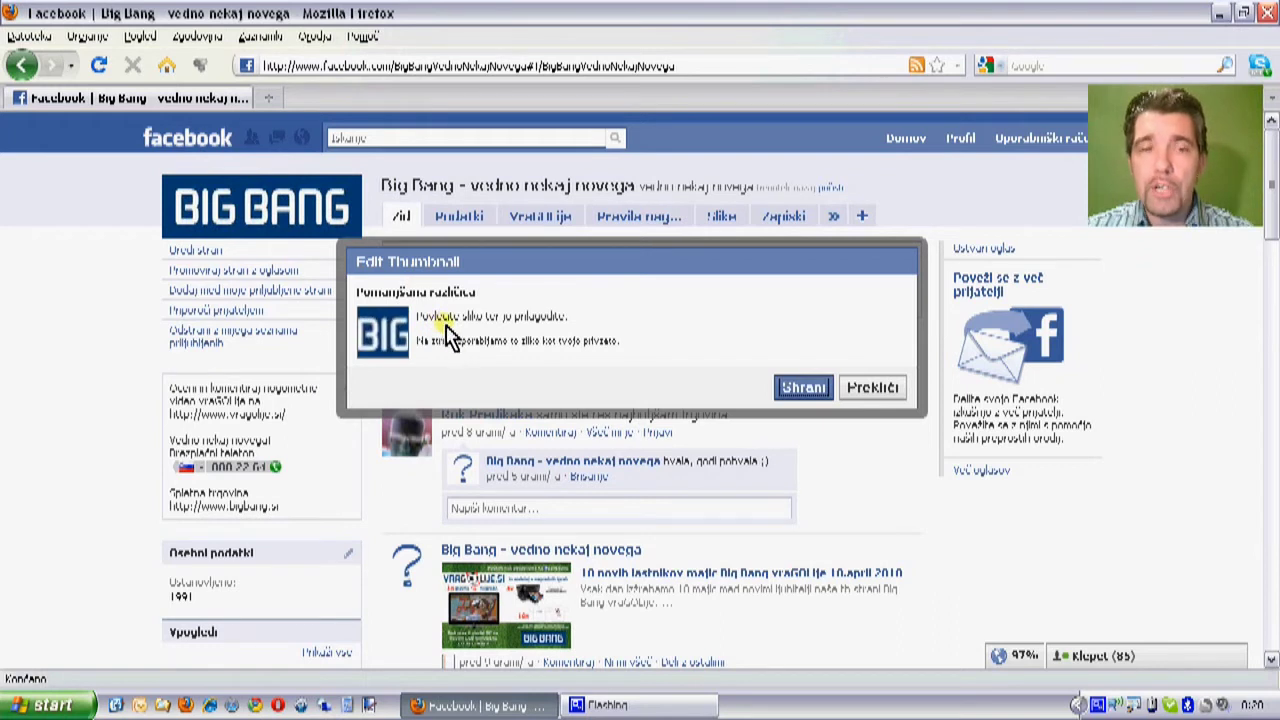
click(806, 388)
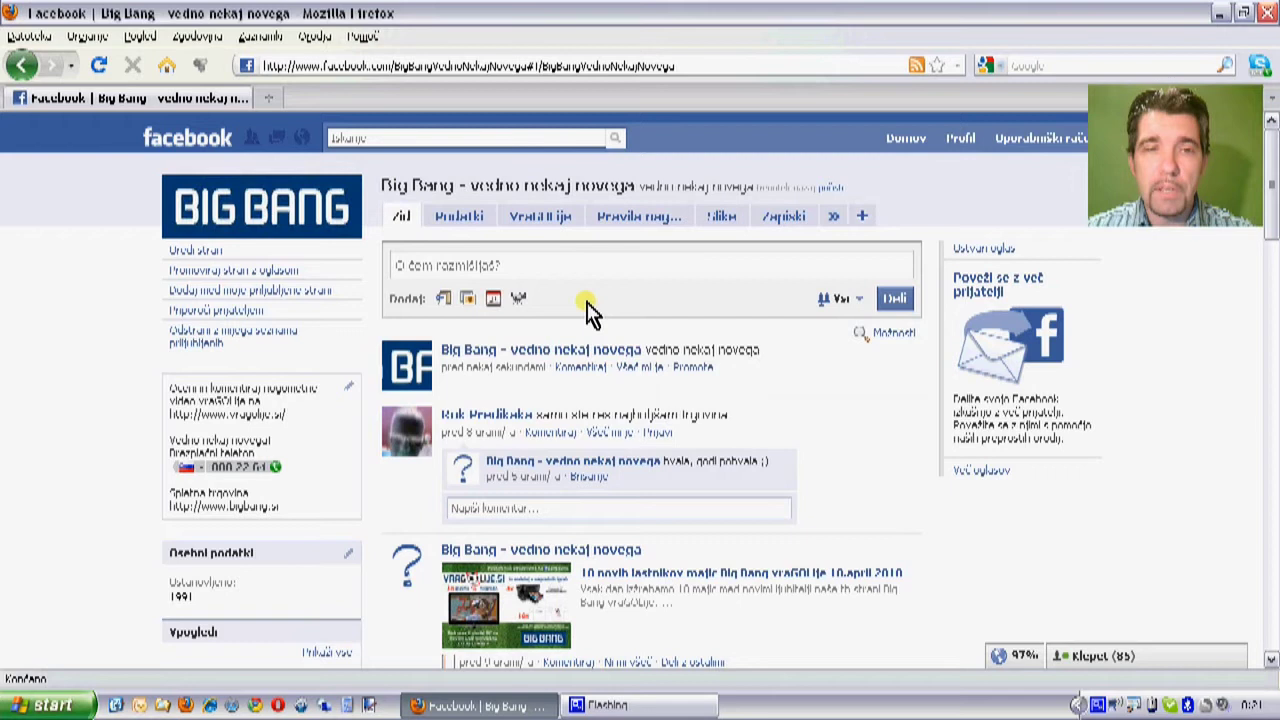
key(F5)
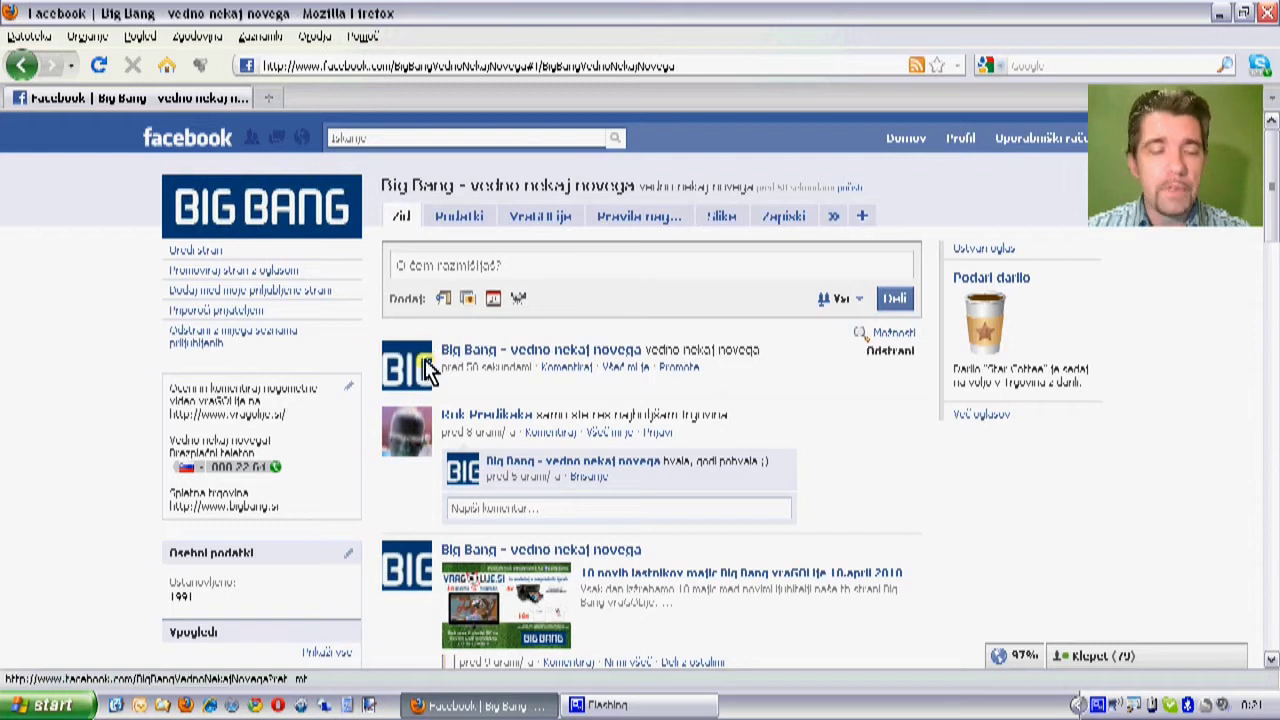
Replace the page's display picture by uploading bener.jpg from the big bang folder
click(348, 185)
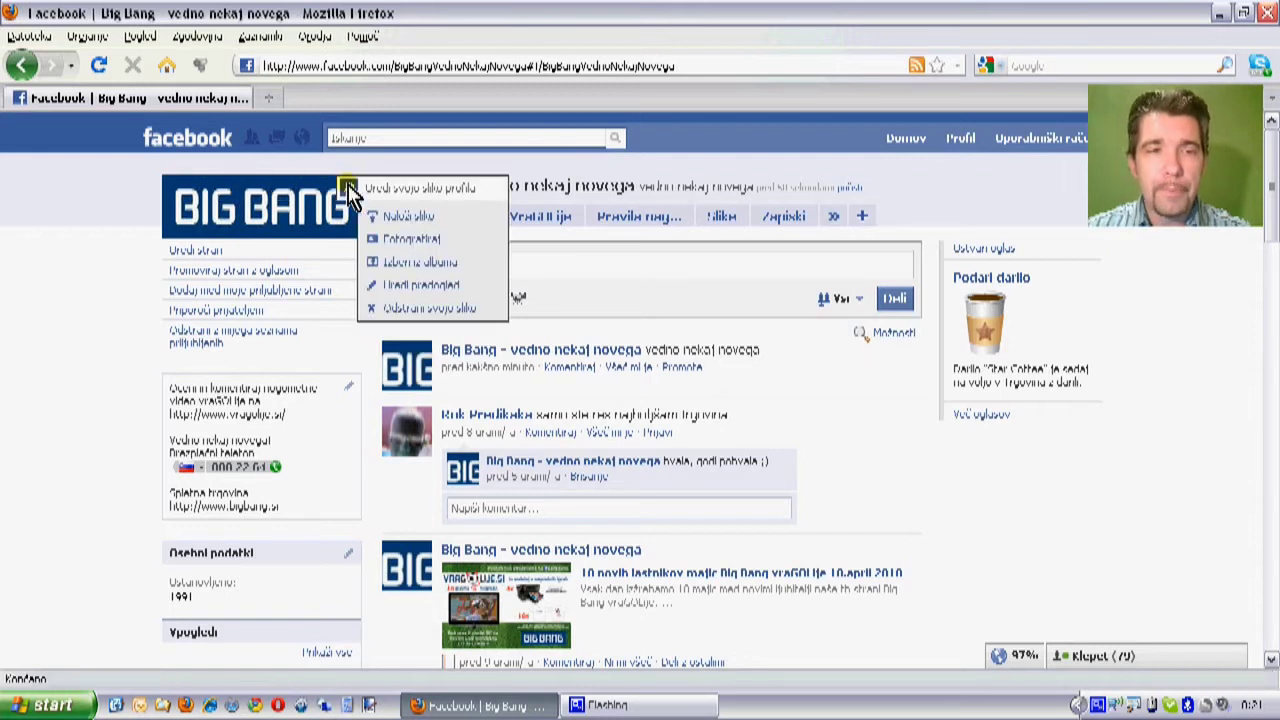
click(425, 228)
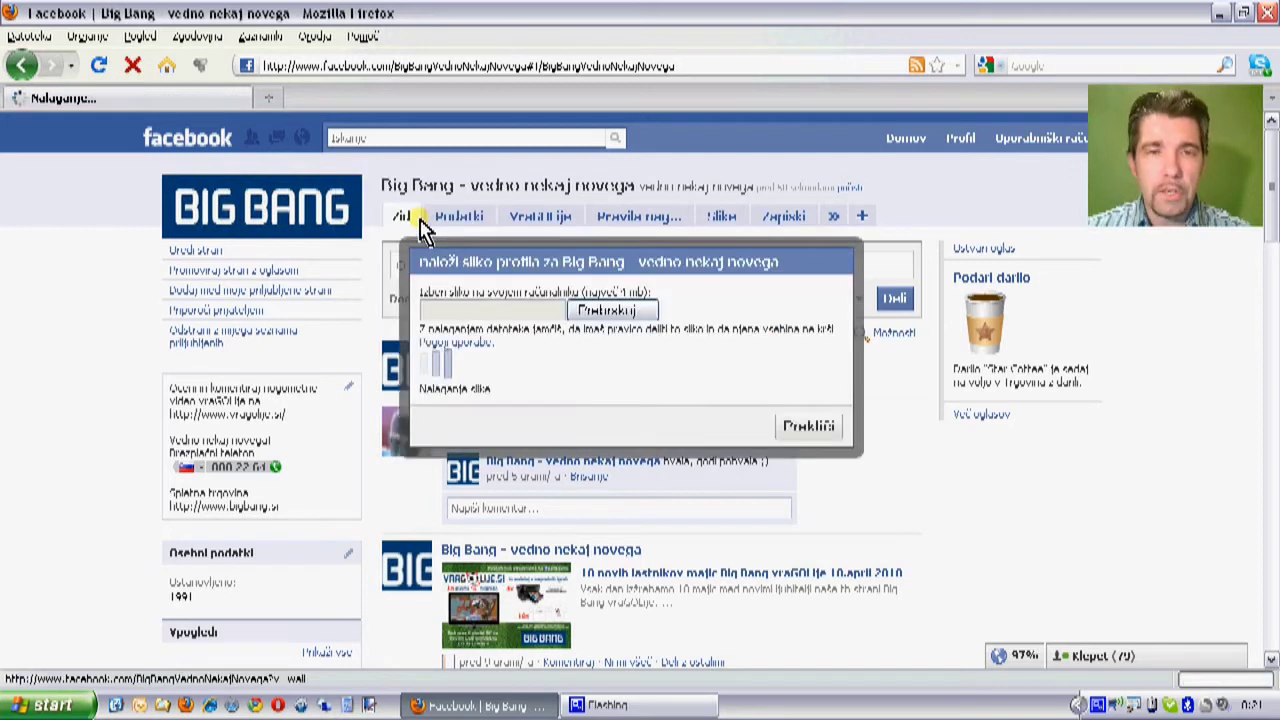
click(605, 318)
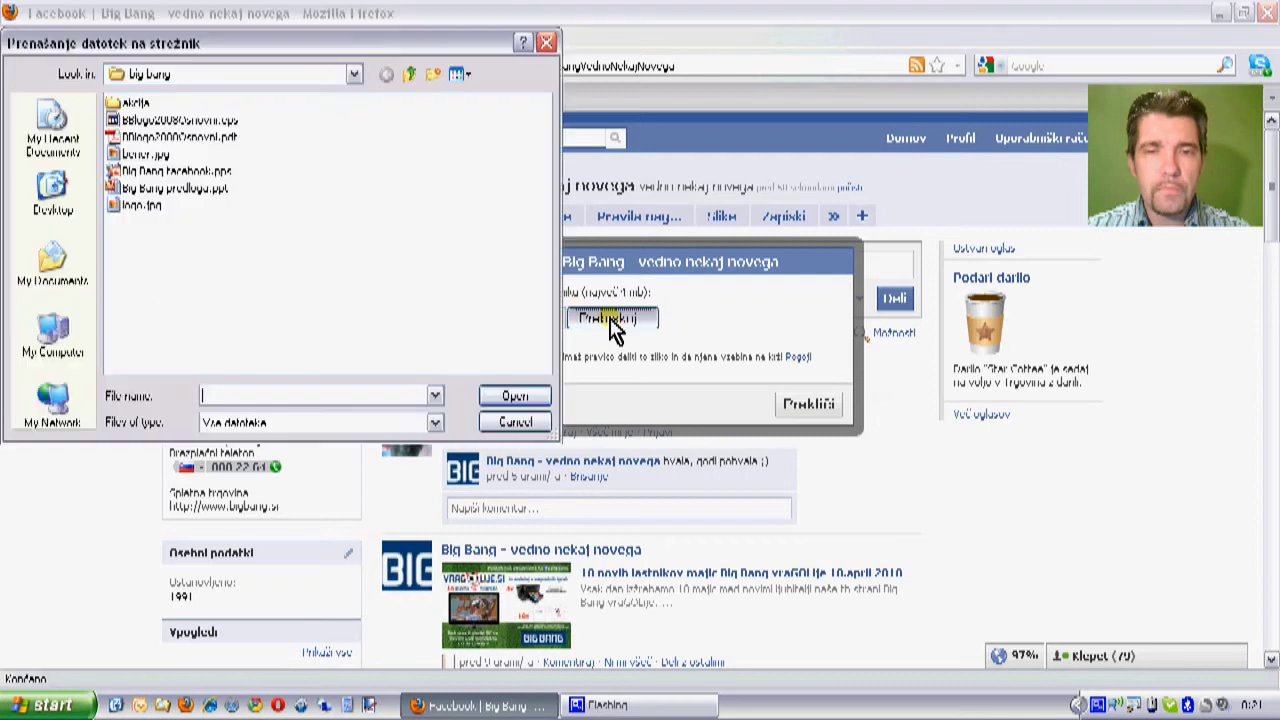
double_click(150, 155)
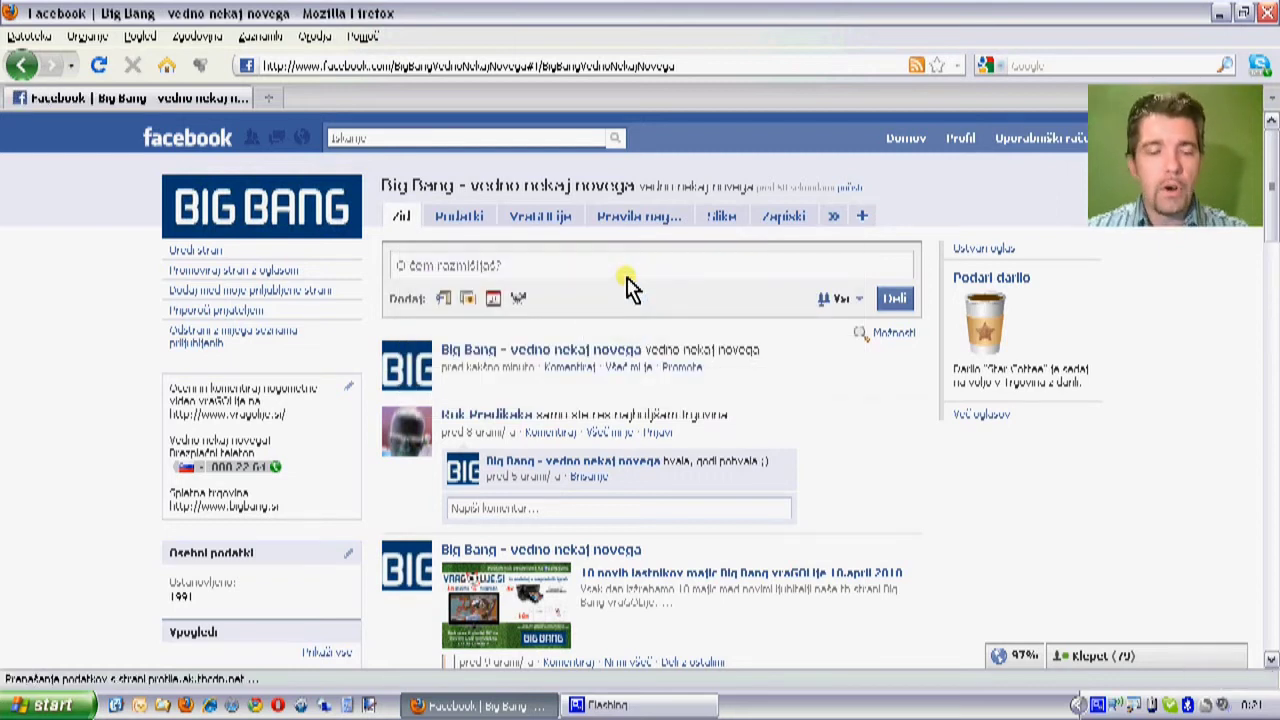
Examine the new display picture along its full height, from the invitation text to the T-shirts
mouse_move(337, 277)
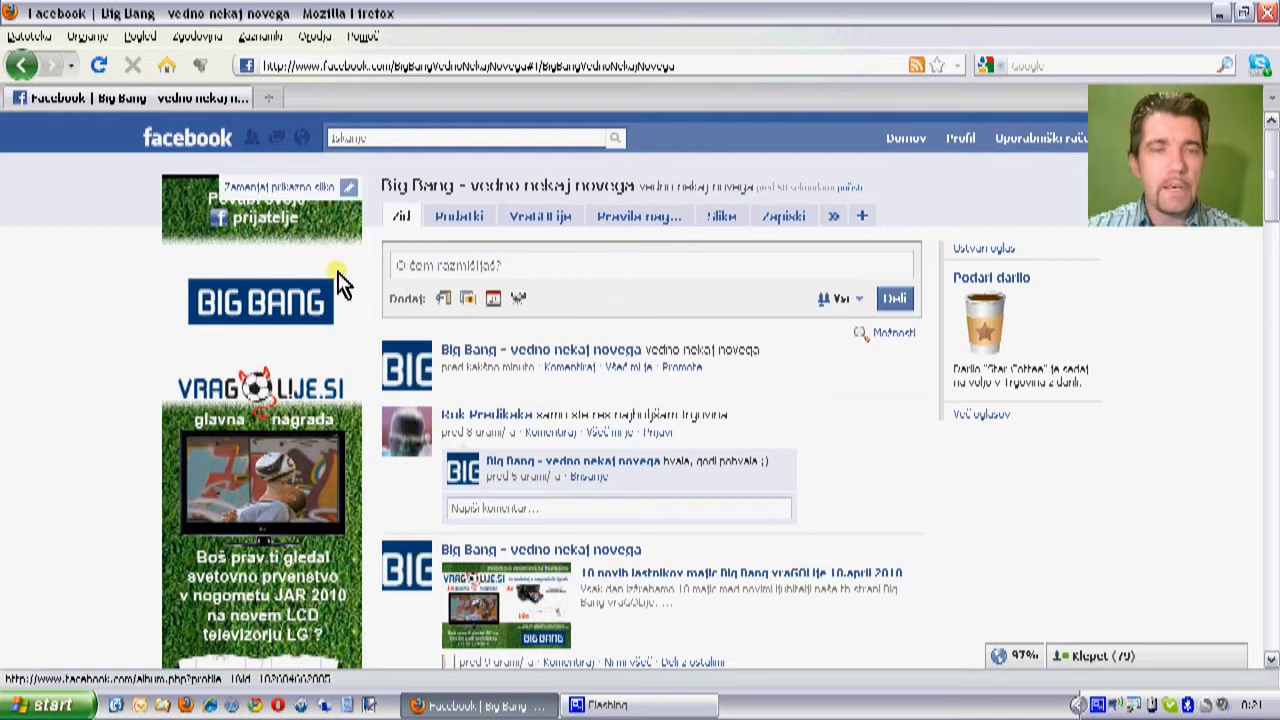
scroll(337, 278, down, 2)
scroll(337, 280, up, 2)
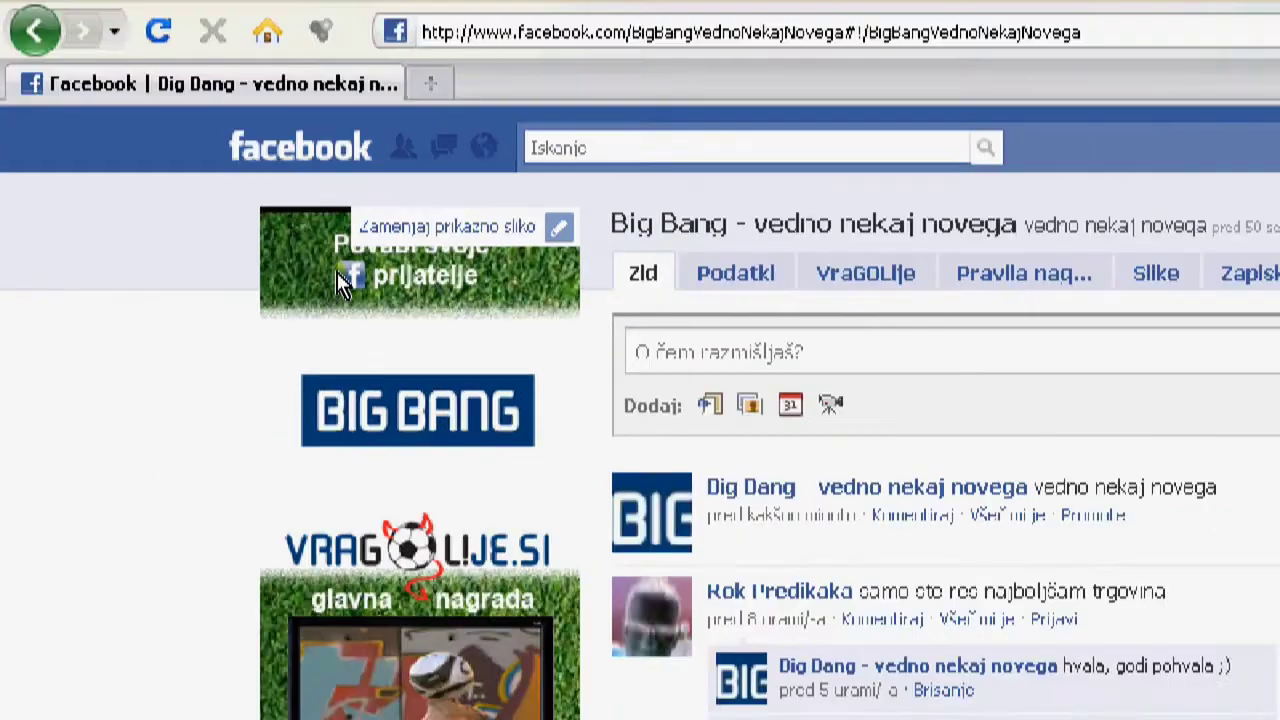
scroll(330, 330, down, 6)
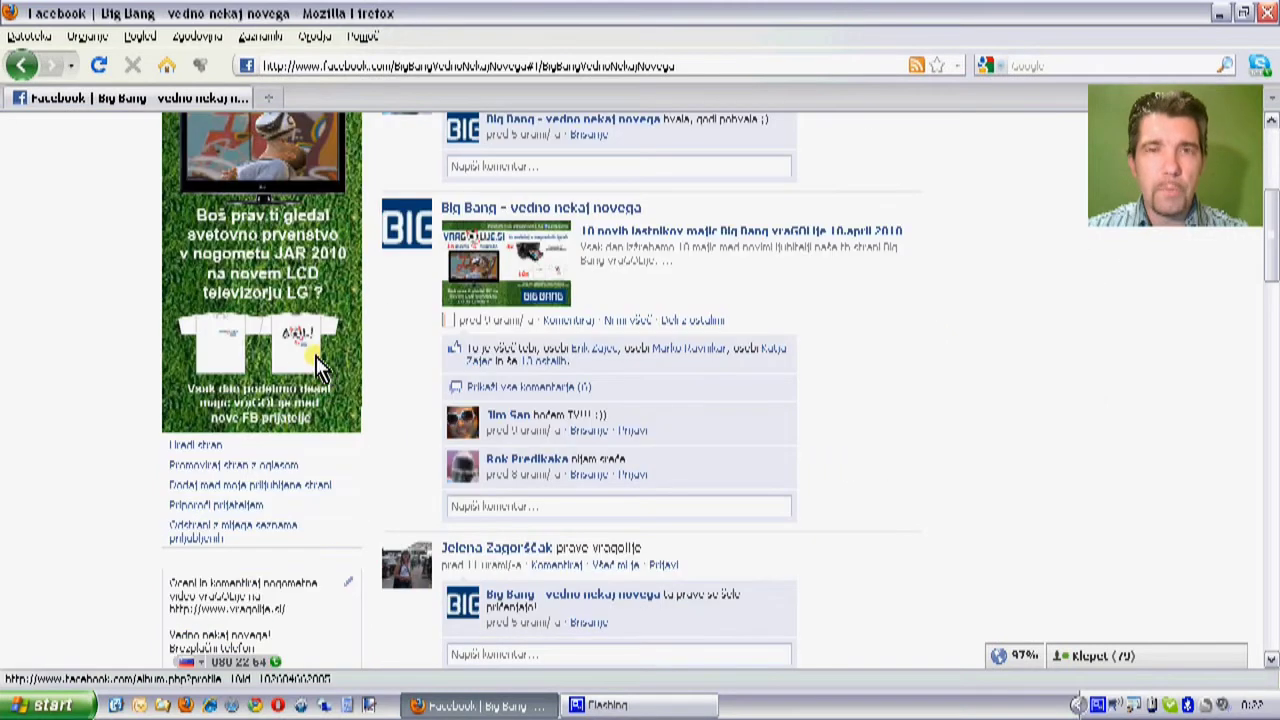
scroll(330, 400, up, 6)
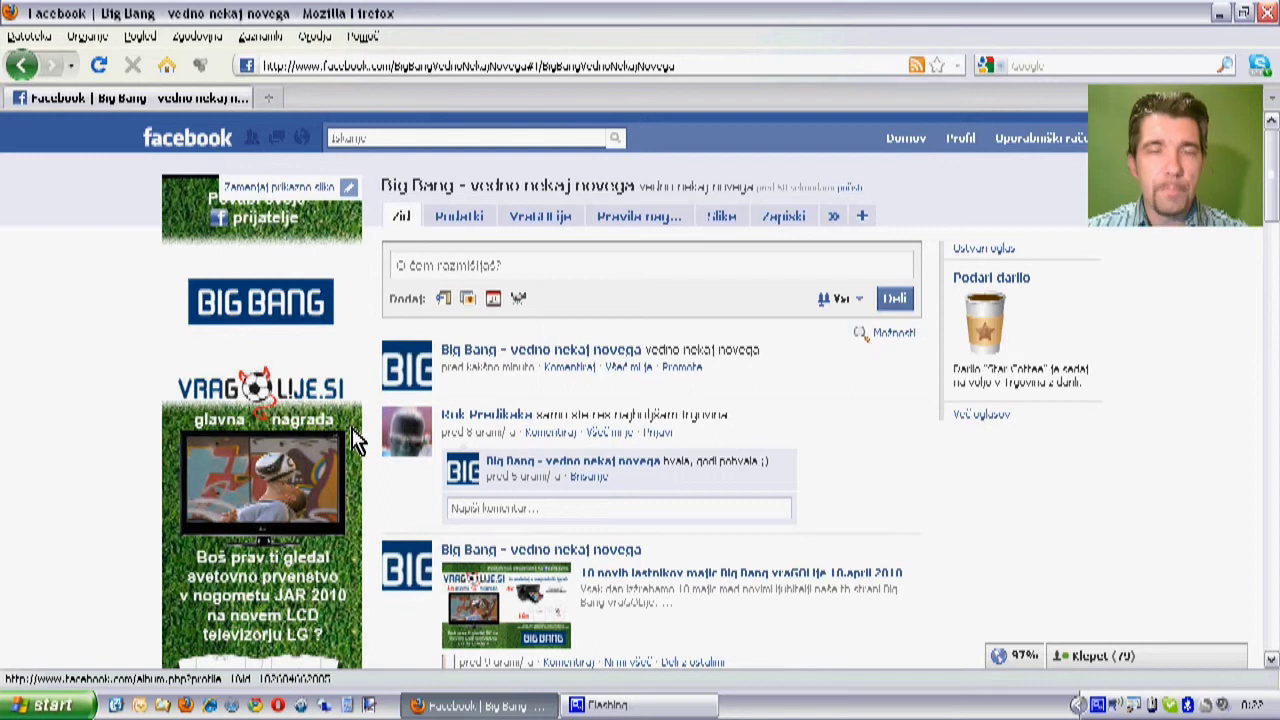
scroll(240, 392, down, 2)
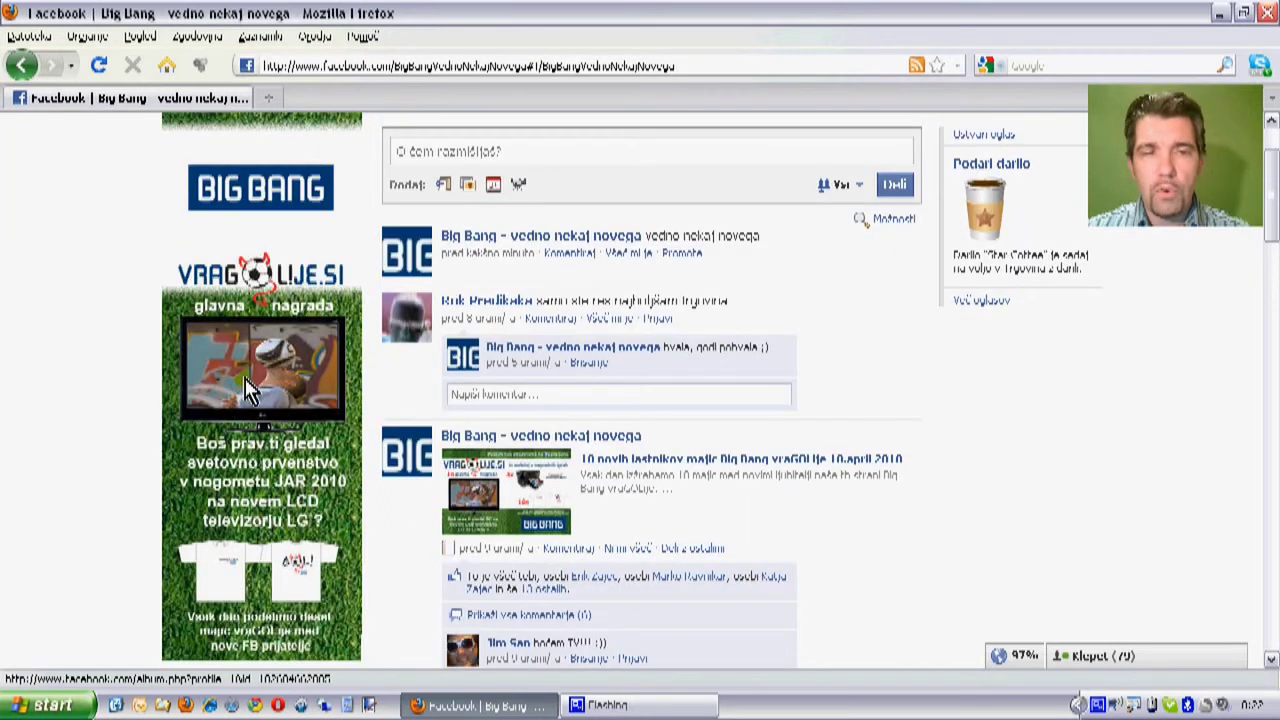
scroll(272, 368, down, 2)
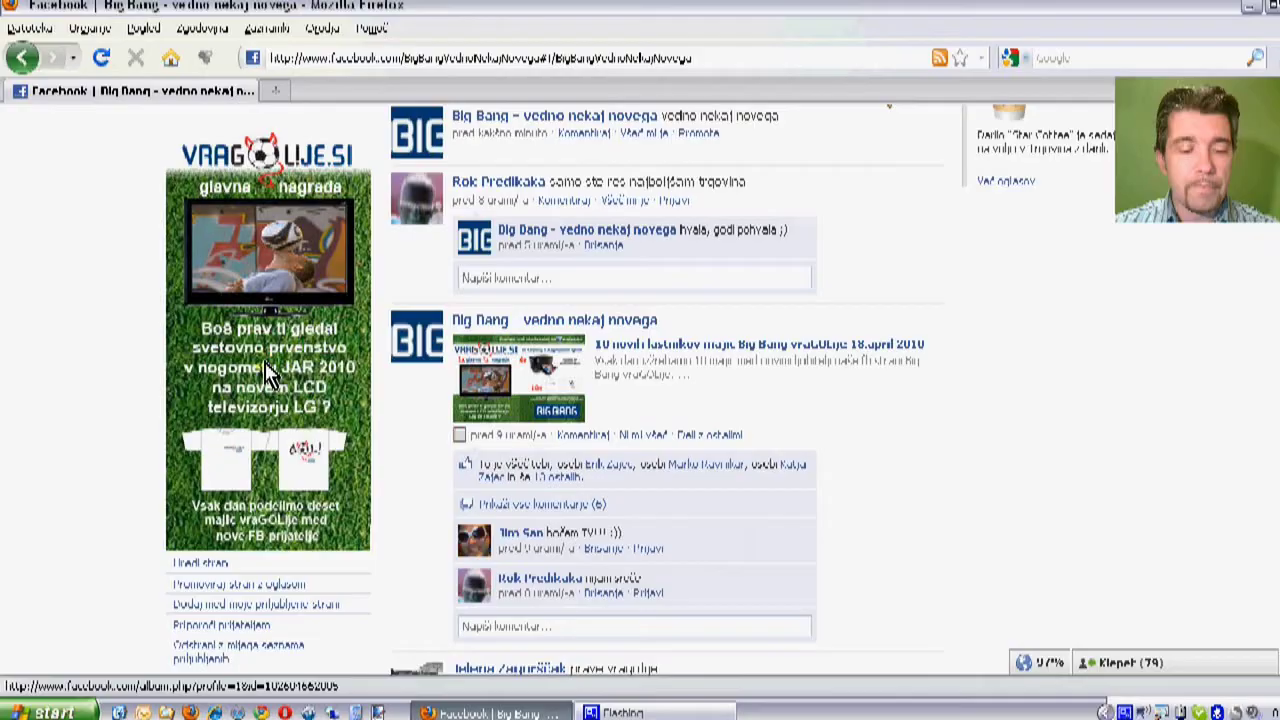
scroll(265, 370, up, 3)
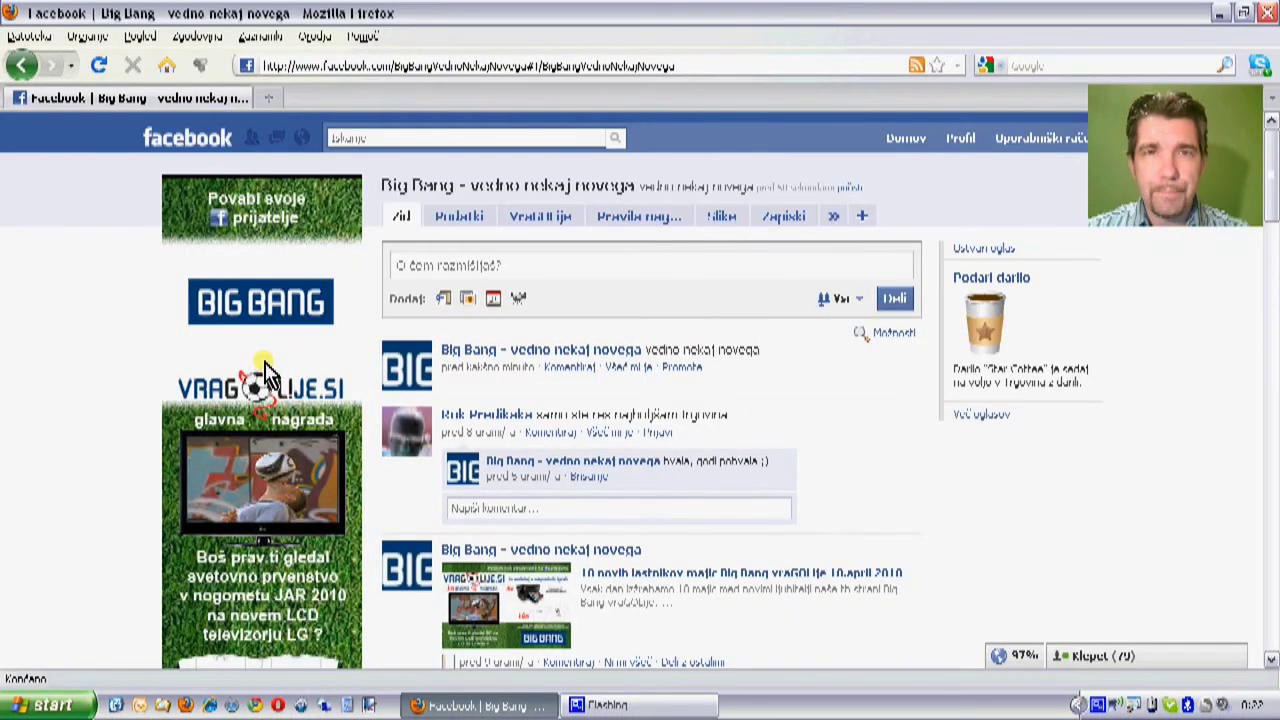
Reposition the banner's thumbnail so it frames the television image, save it and reload the page
mouse_move(337, 309)
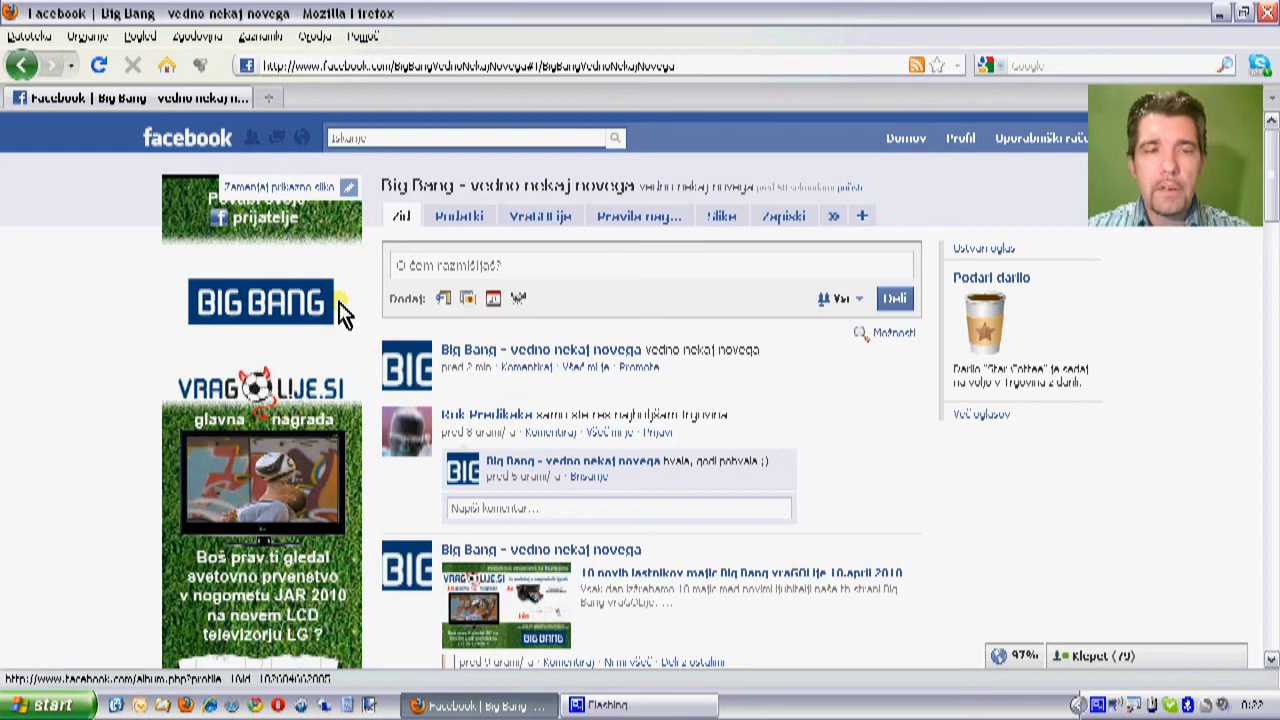
click(354, 188)
click(104, 207)
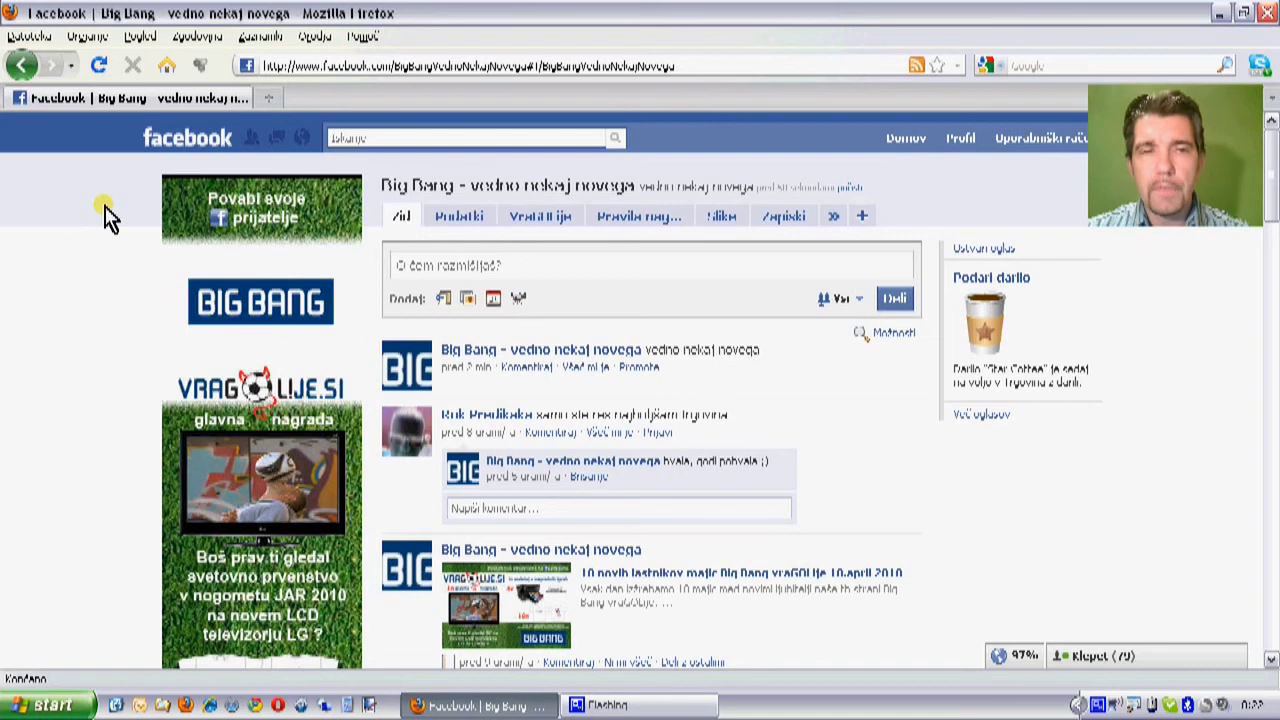
mouse_move(309, 187)
click(354, 190)
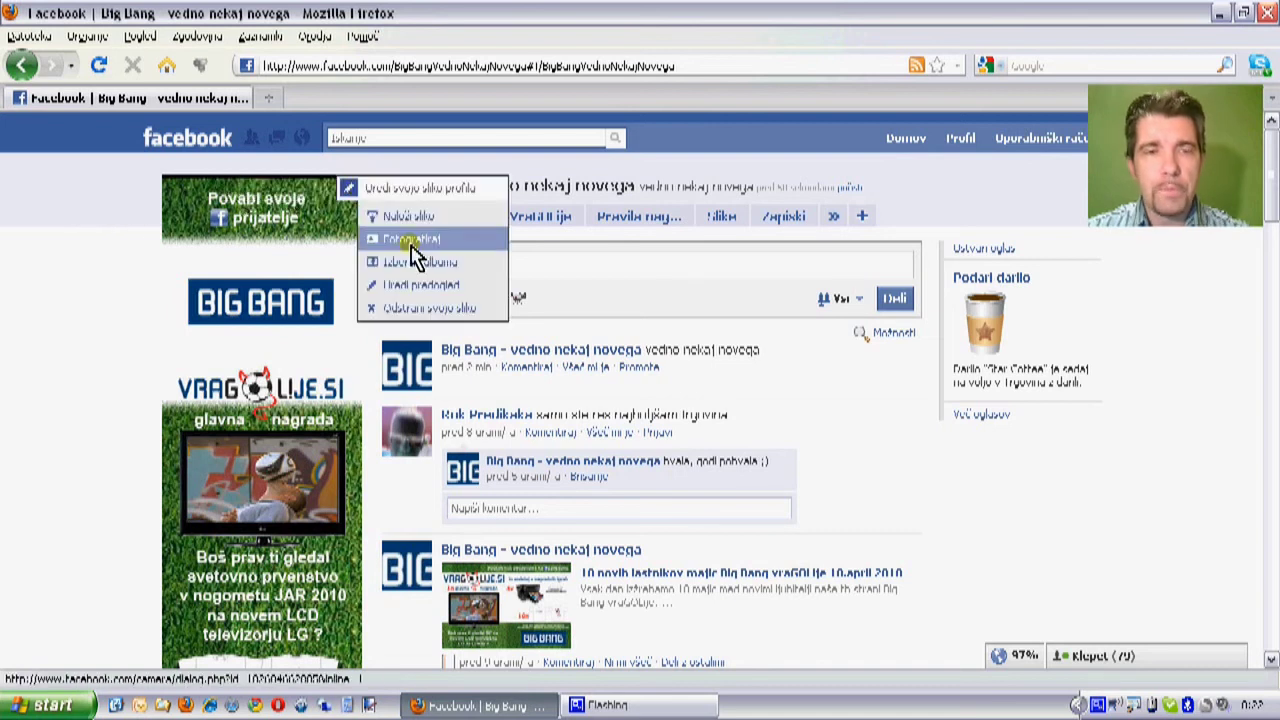
click(422, 281)
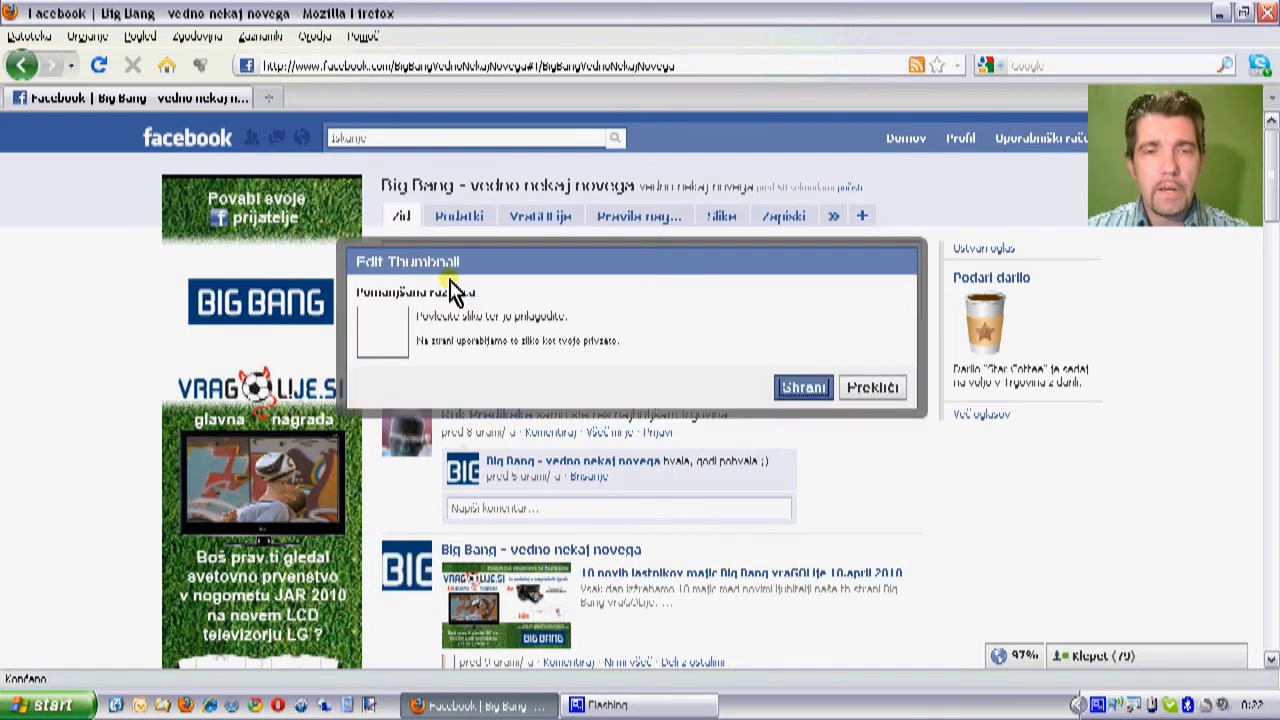
drag(391, 330, 387, 341)
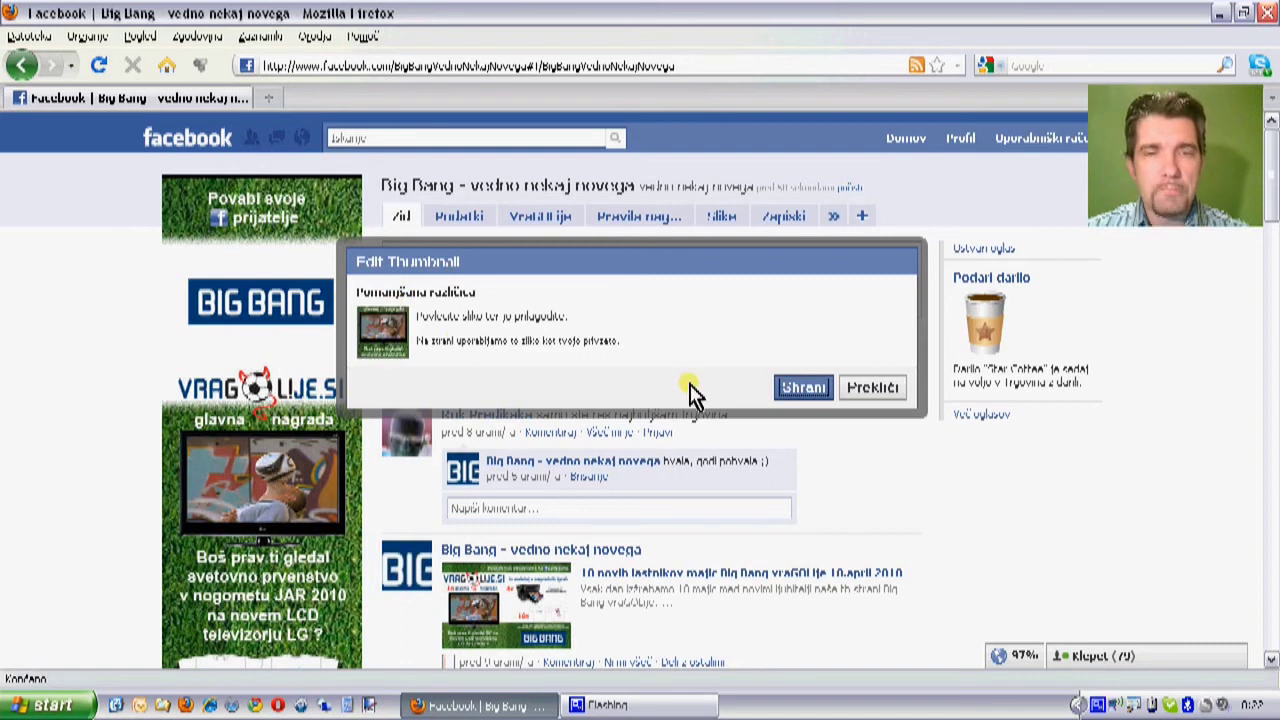
click(803, 388)
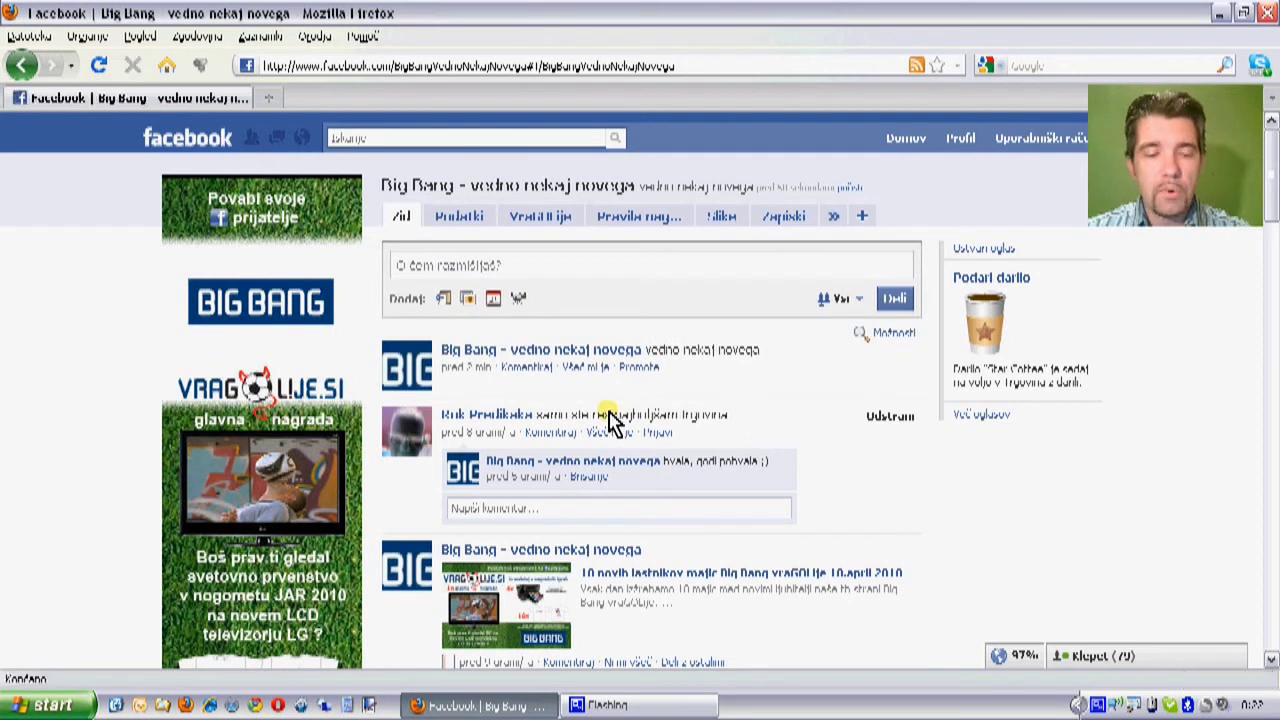
key(F5)
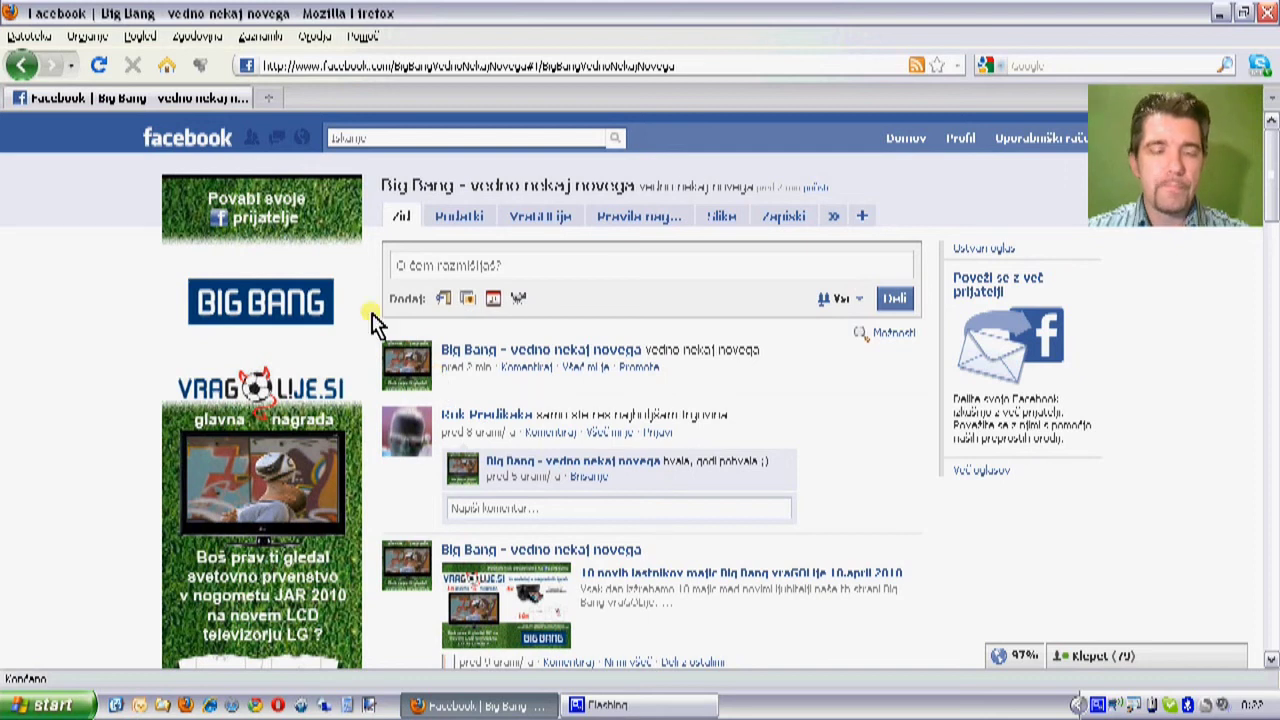
Reposition the banner's thumbnail so it frames the BIG BANG and VRAGOLIJE.SI logos, and save it
click(356, 196)
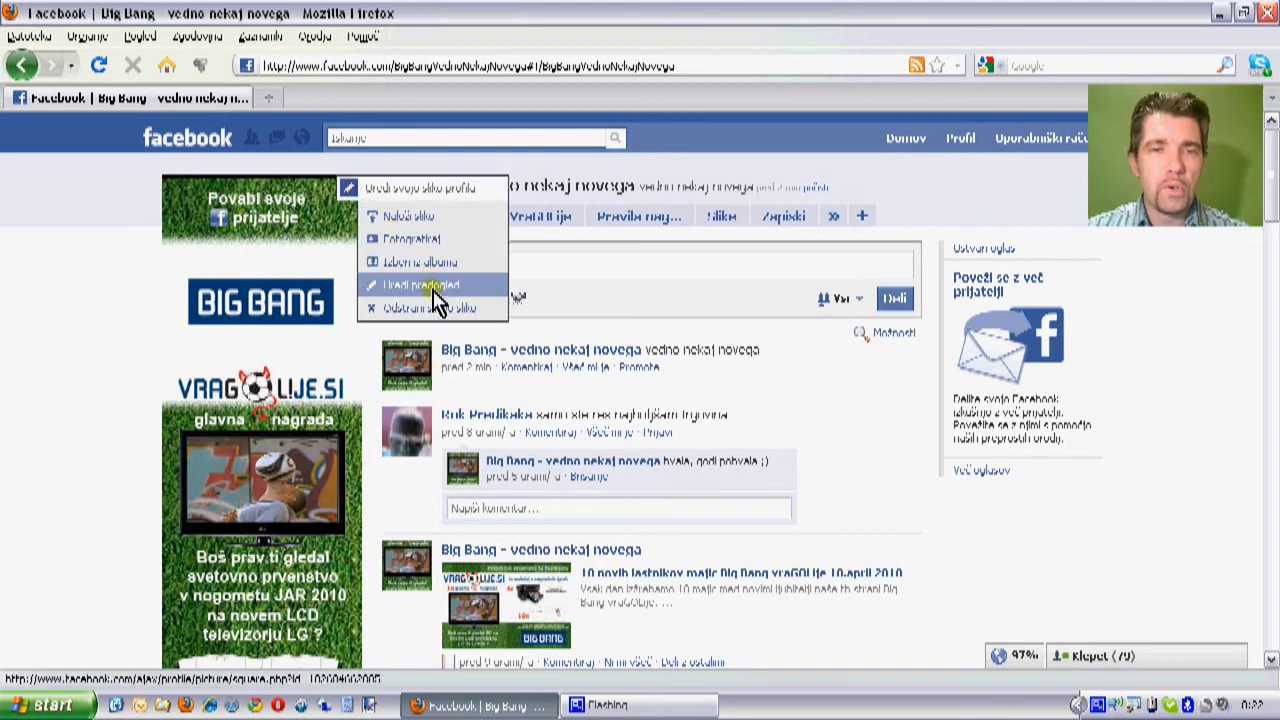
click(365, 285)
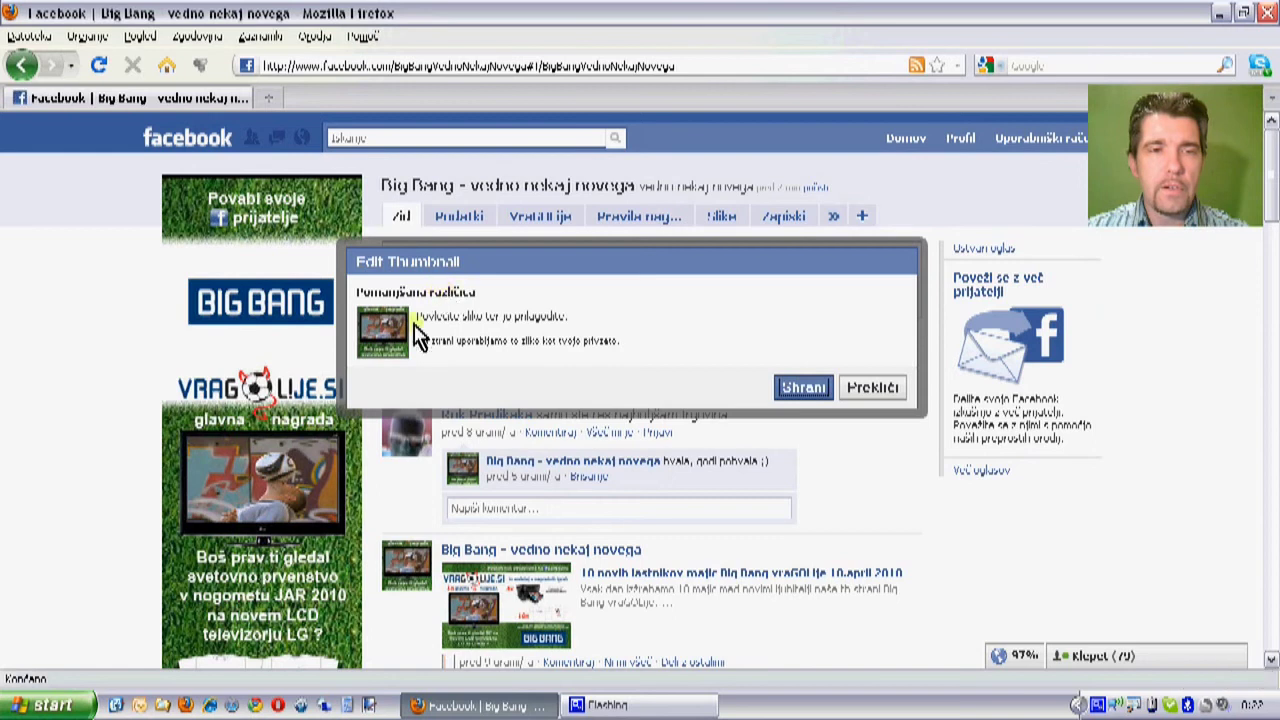
mouse_move(397, 334)
mouse_down()
mouse_move(397, 363)
mouse_move(388, 312)
mouse_up()
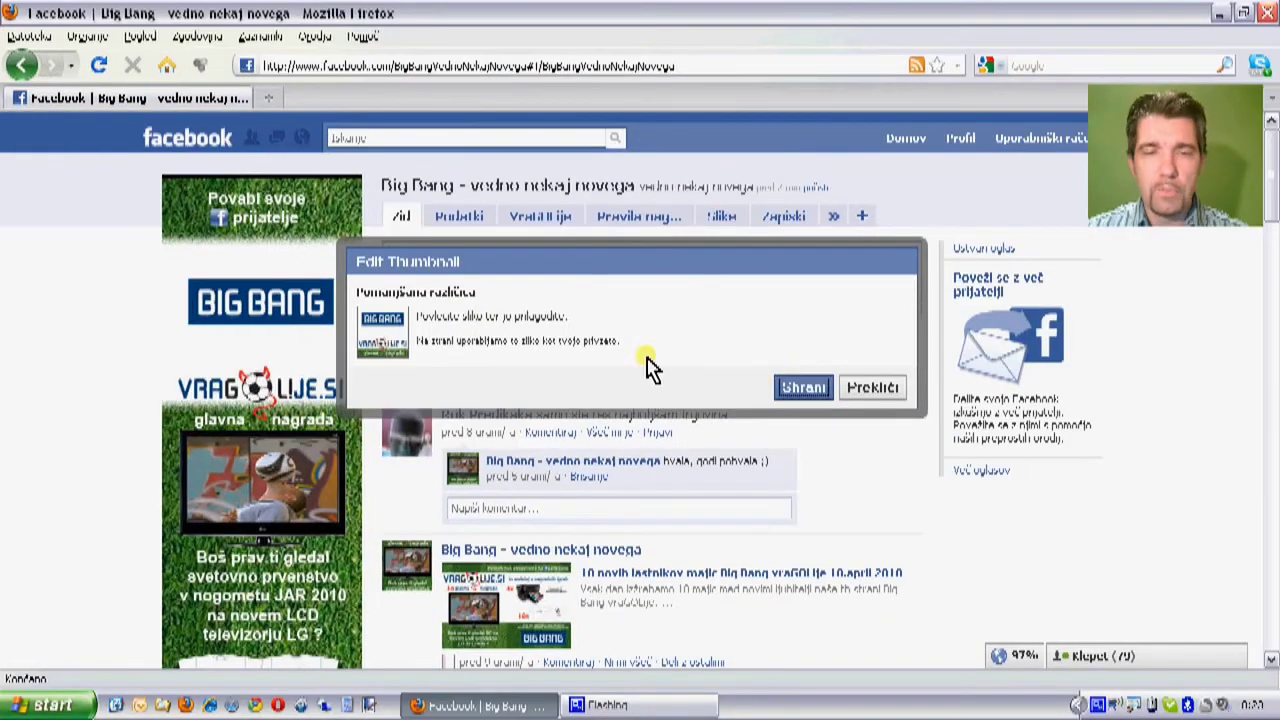
click(806, 386)
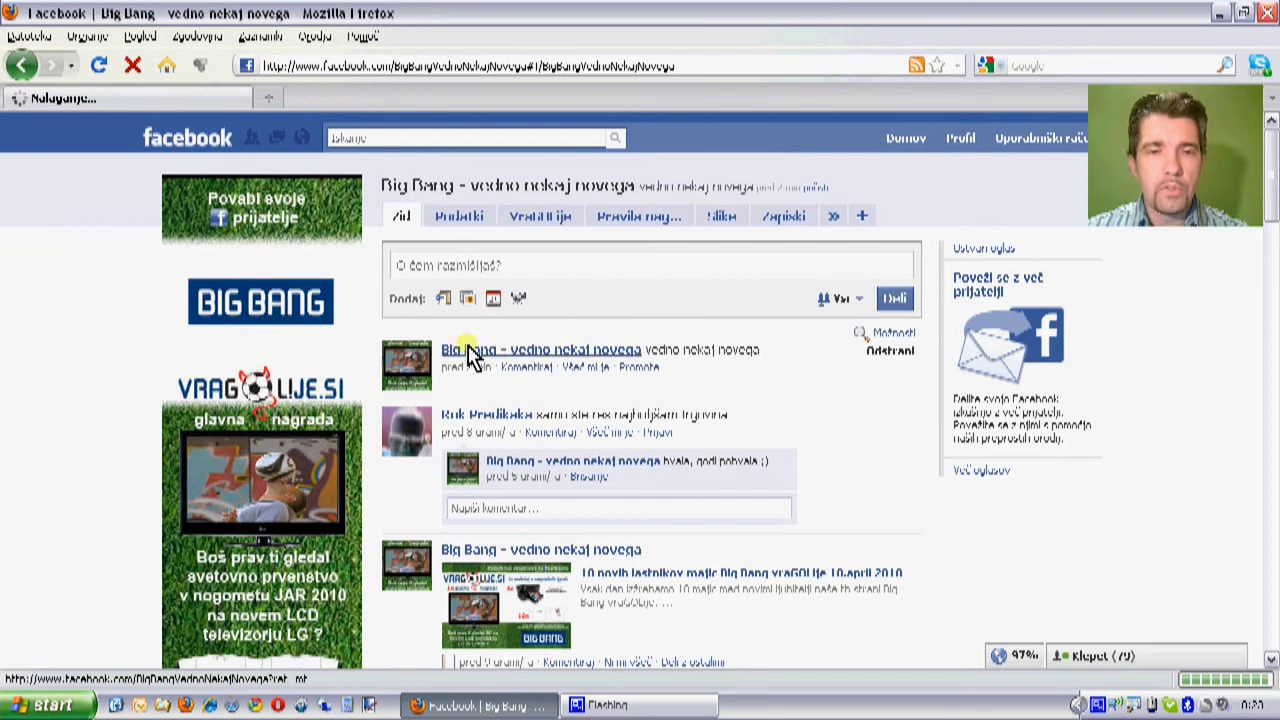